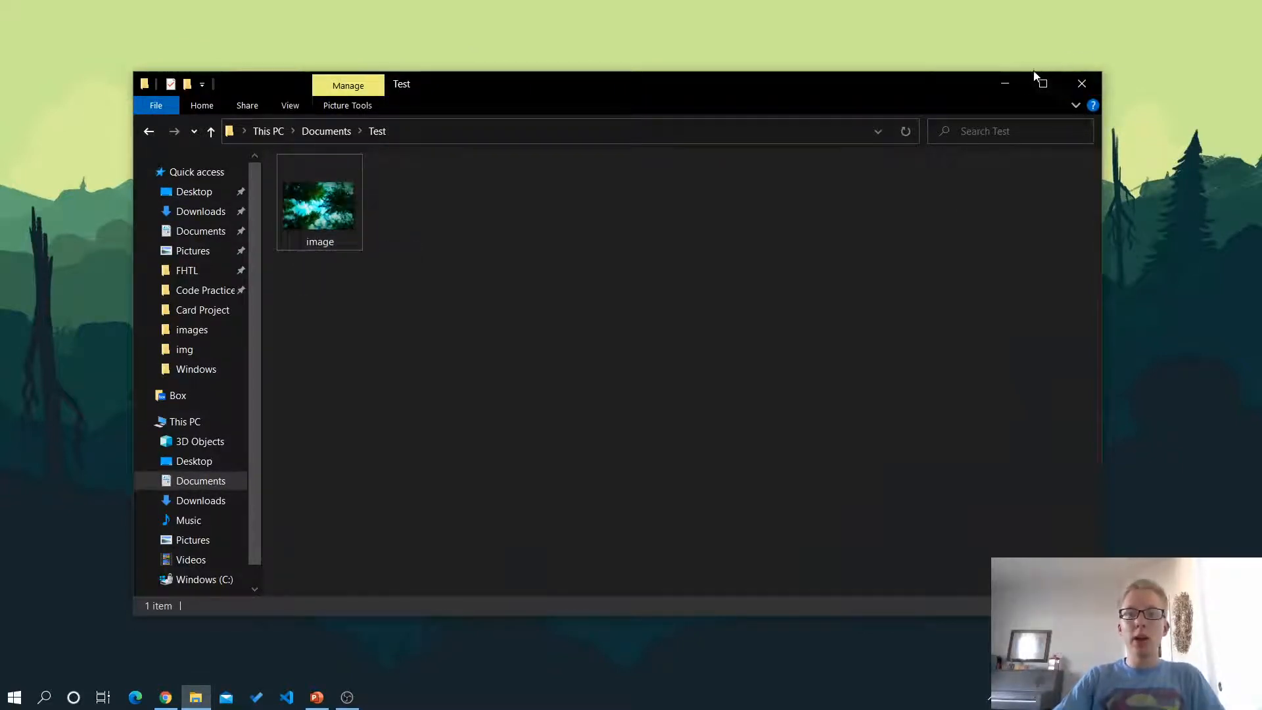
Step: Switch to PowerPoint and start exporting the presentation in the PNG Portable Network Graphics file type
{"action": "left_click", "coordinate": [1003, 89]}
{"action": "left_click", "coordinate": [317, 696]}
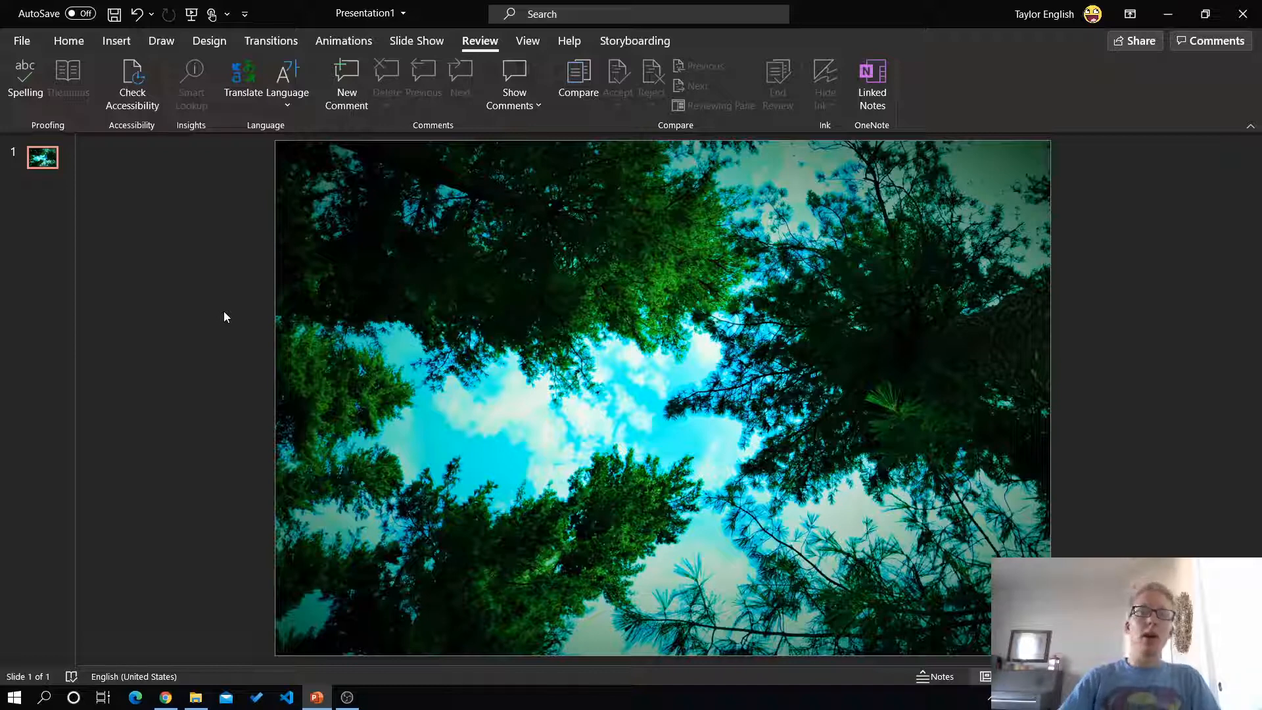
{"action": "left_click", "coordinate": [71, 42]}
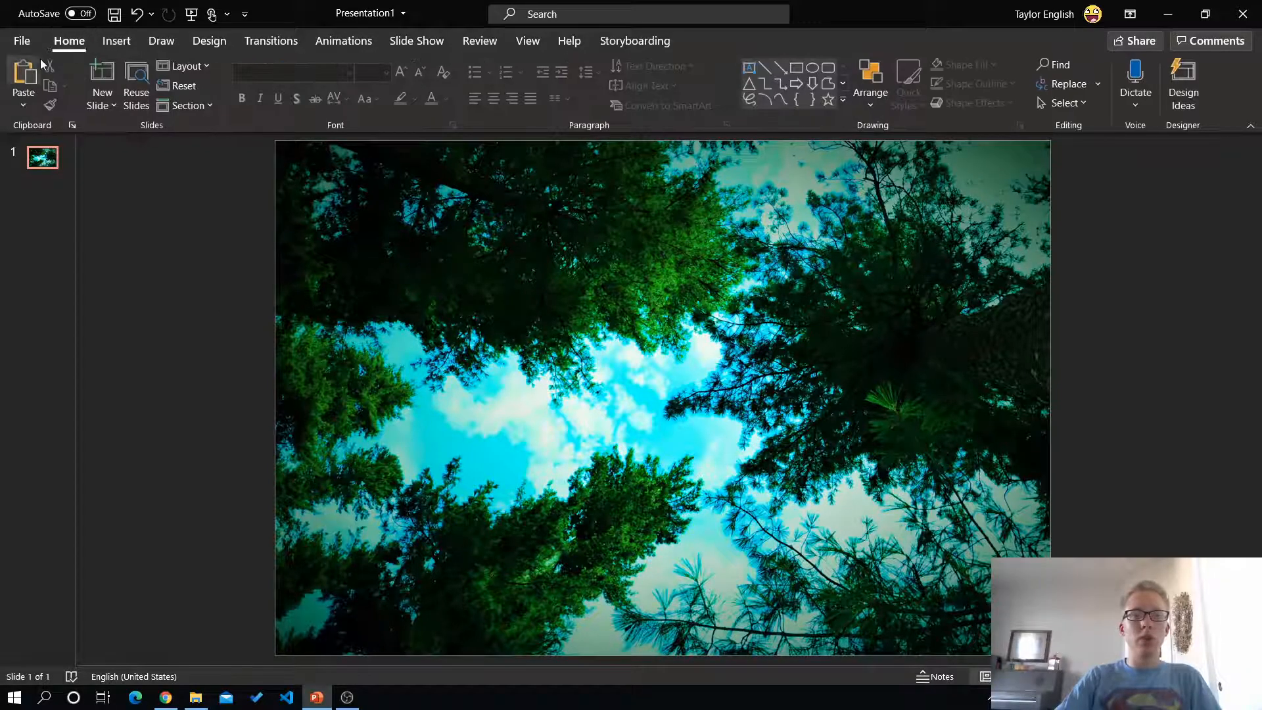
{"action": "left_click", "coordinate": [23, 41]}
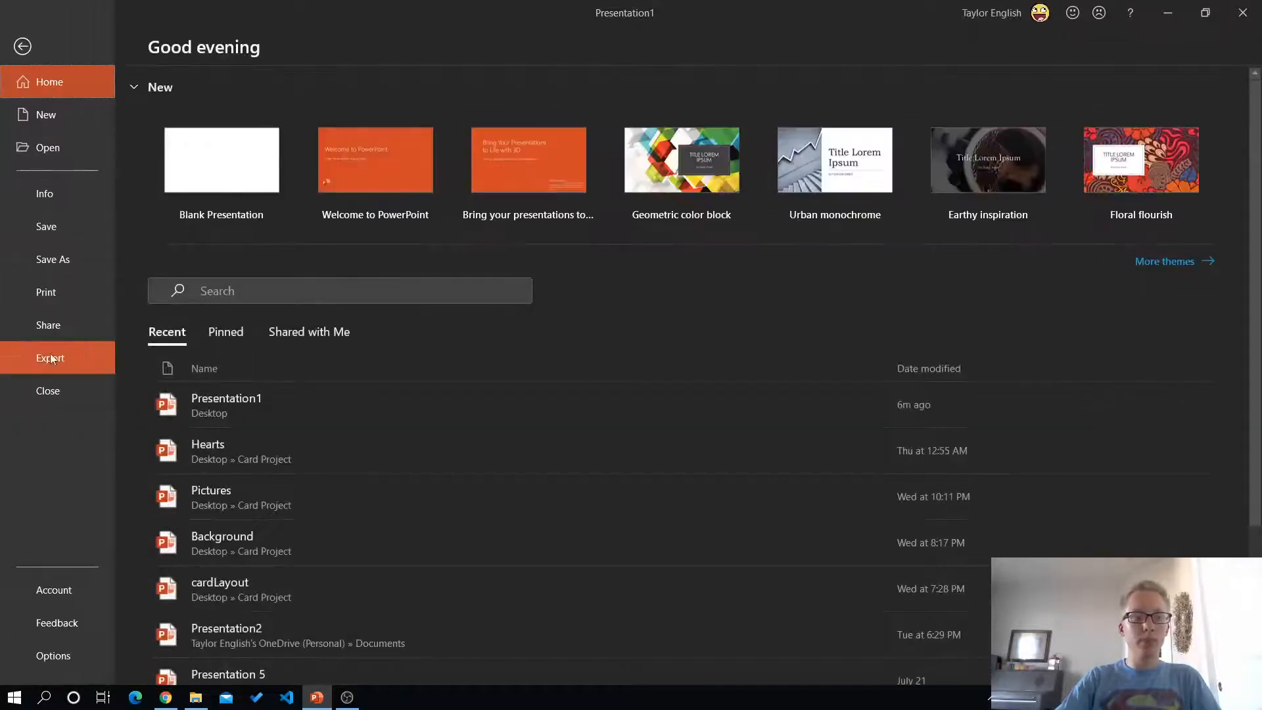
{"action": "left_click", "coordinate": [50, 355]}
{"action": "left_click", "coordinate": [233, 352]}
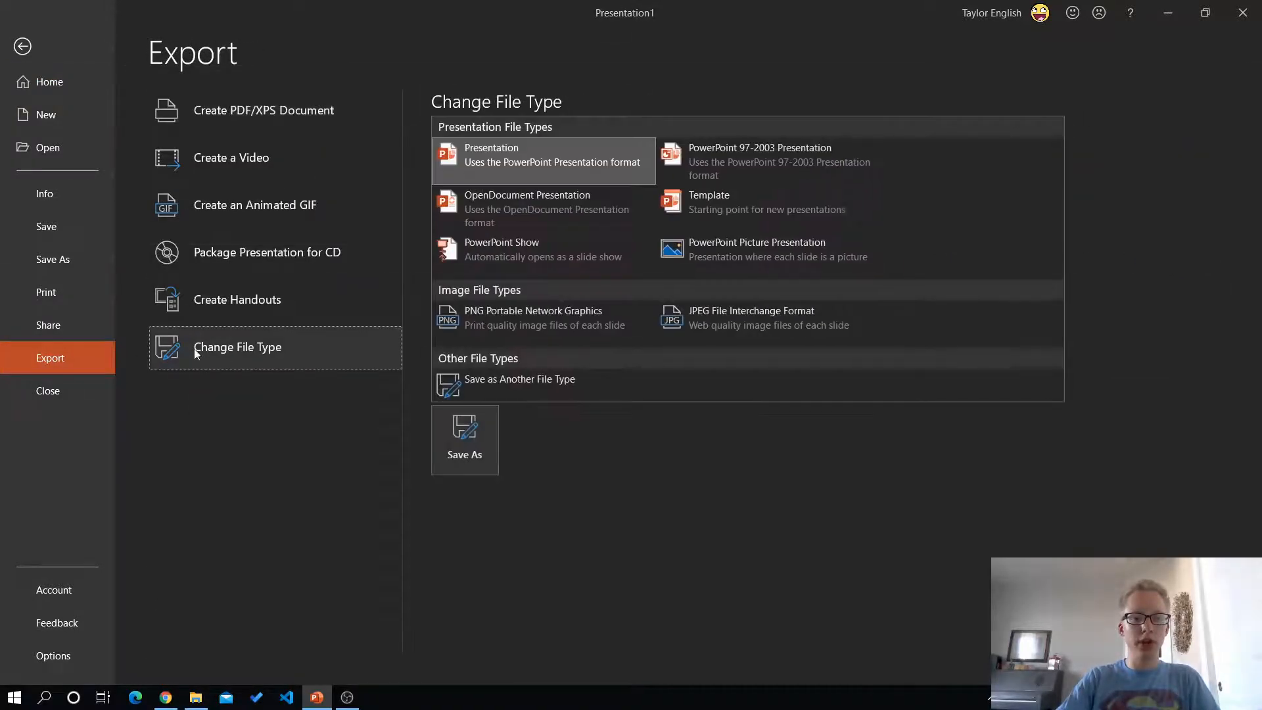
{"action": "double_click", "coordinate": [483, 326]}
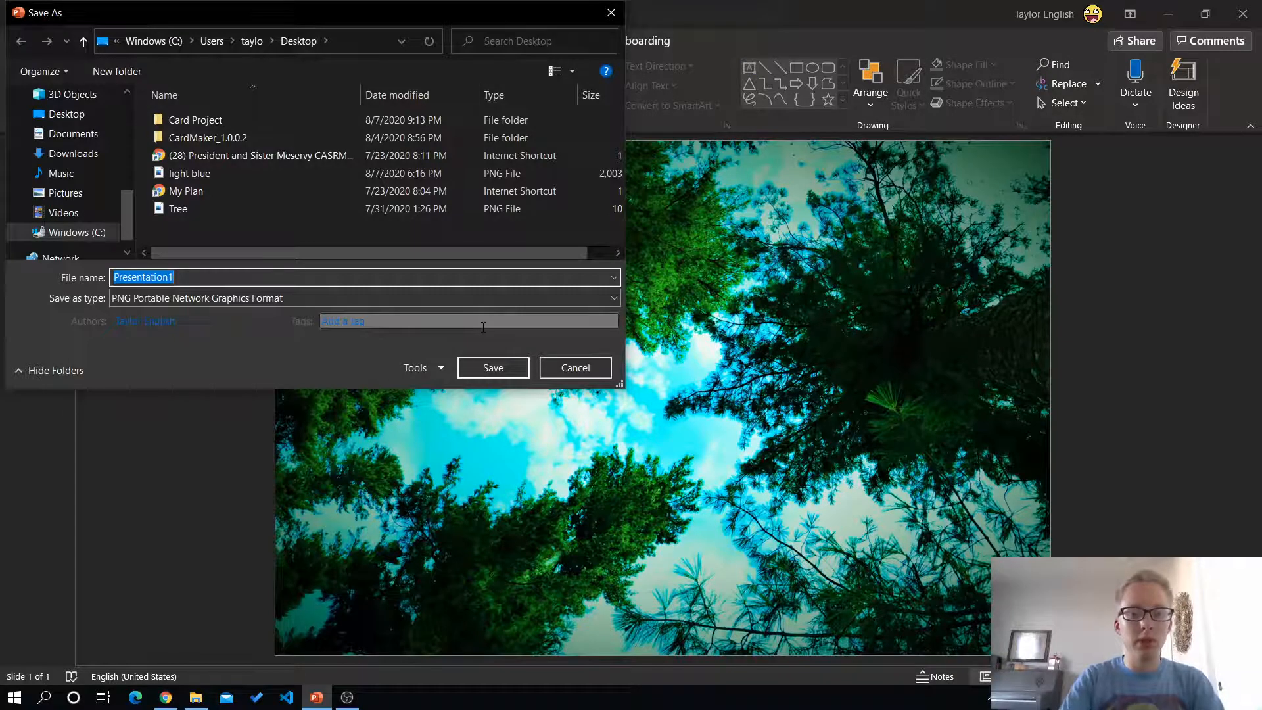
Step: Export just the current slide as Picture 1 into the Test folder in Documents, and check the file's details in File Explorer
{"action": "type", "text": "Picture 1"}
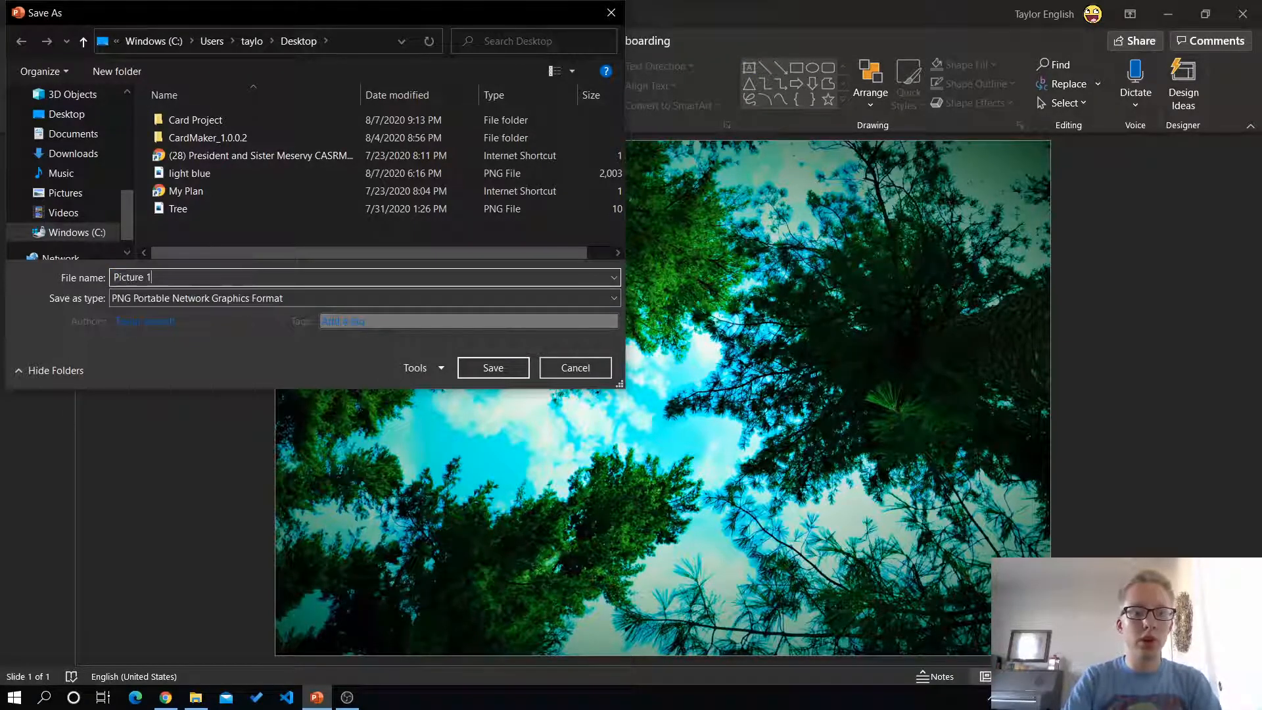
{"action": "left_click", "coordinate": [71, 134]}
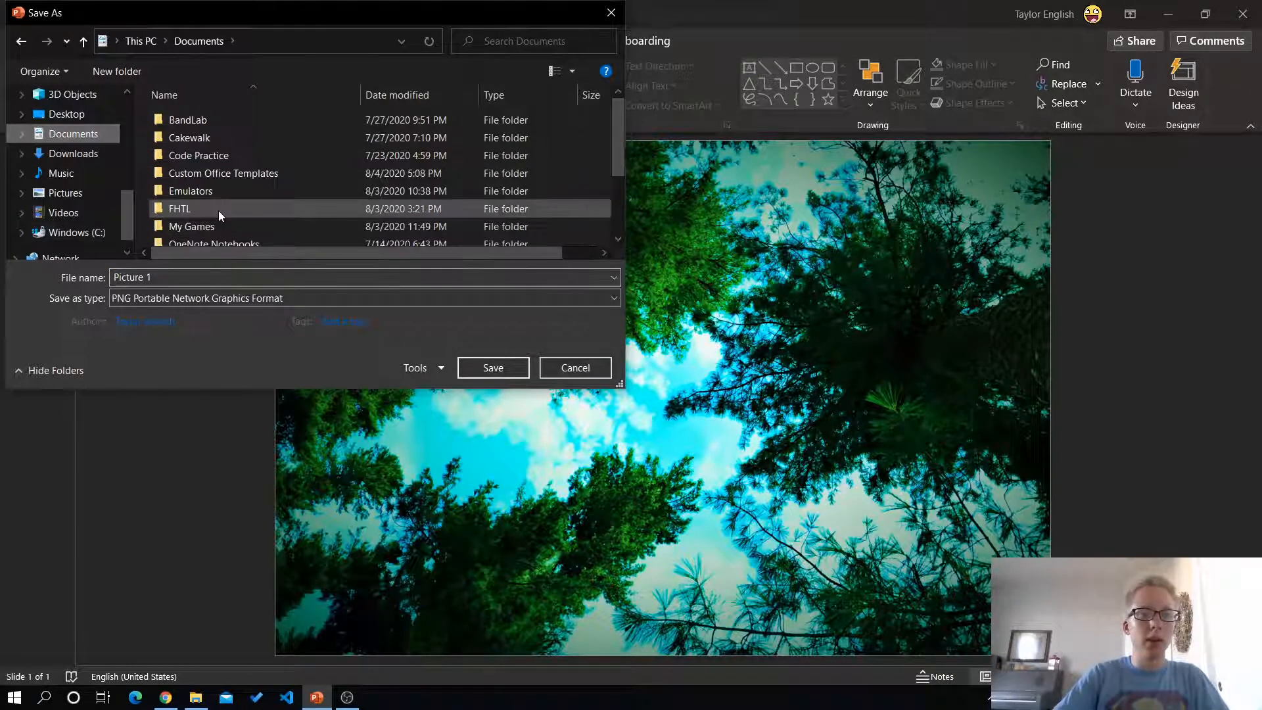
{"action": "scroll", "coordinate": [217, 210], "scroll_direction": "down", "scroll_amount": 2}
{"action": "double_click", "coordinate": [199, 186]}
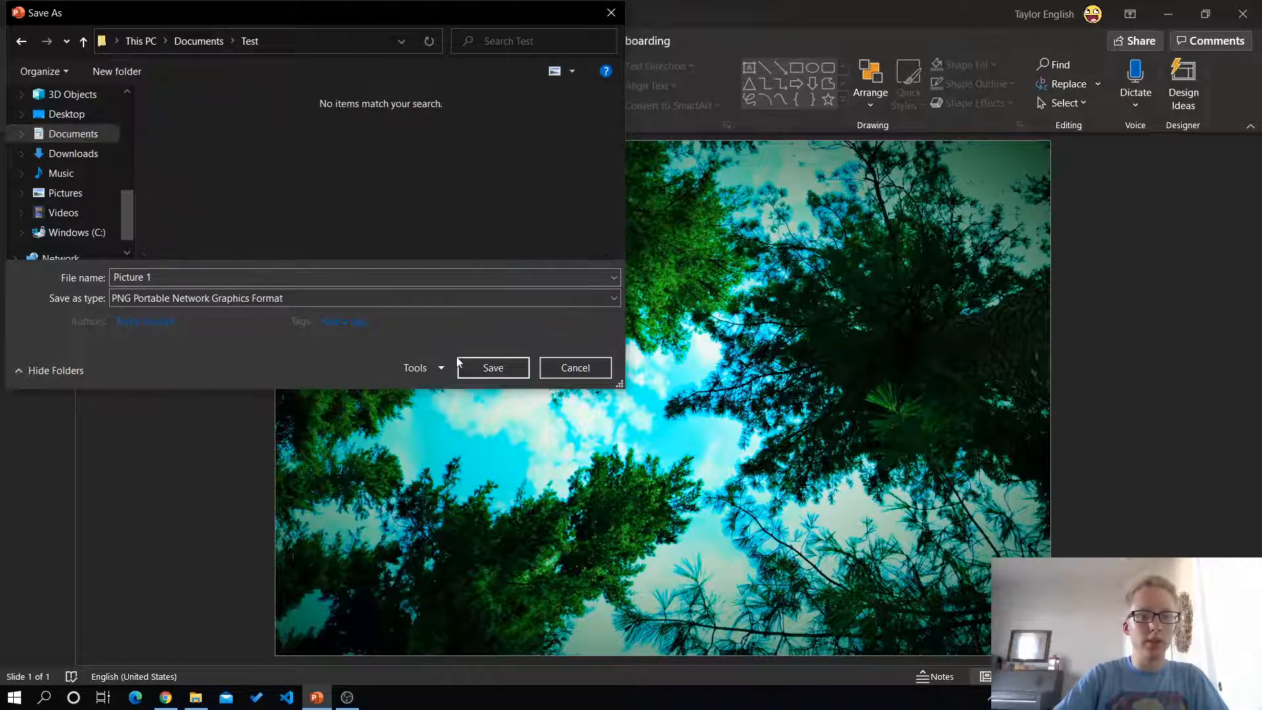
{"action": "left_click", "coordinate": [503, 368]}
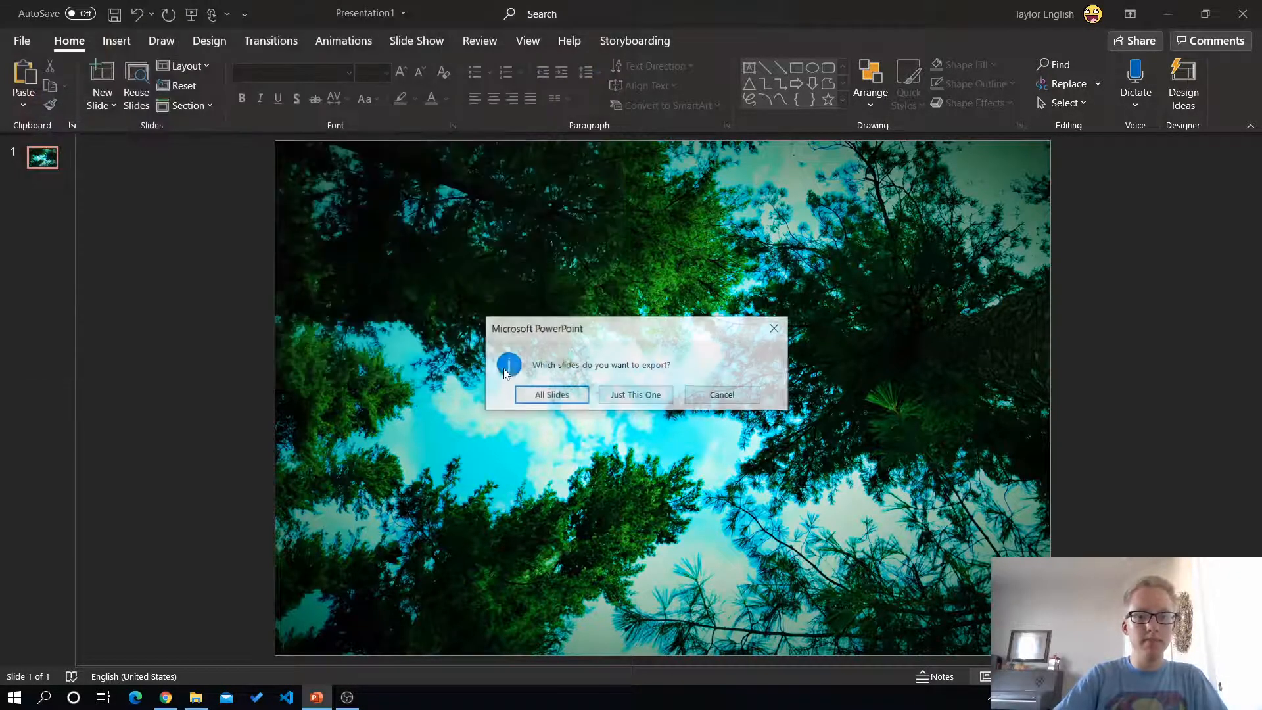
{"action": "left_click", "coordinate": [635, 397]}
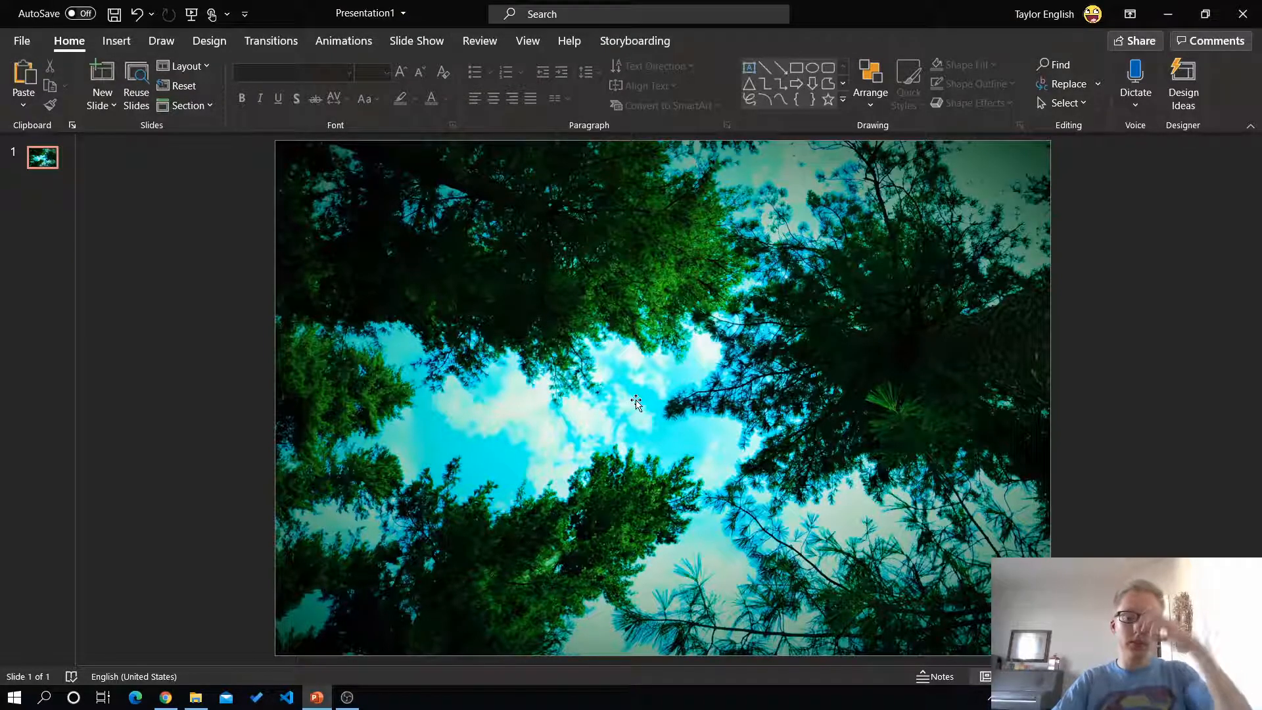
{"action": "left_click", "coordinate": [205, 698]}
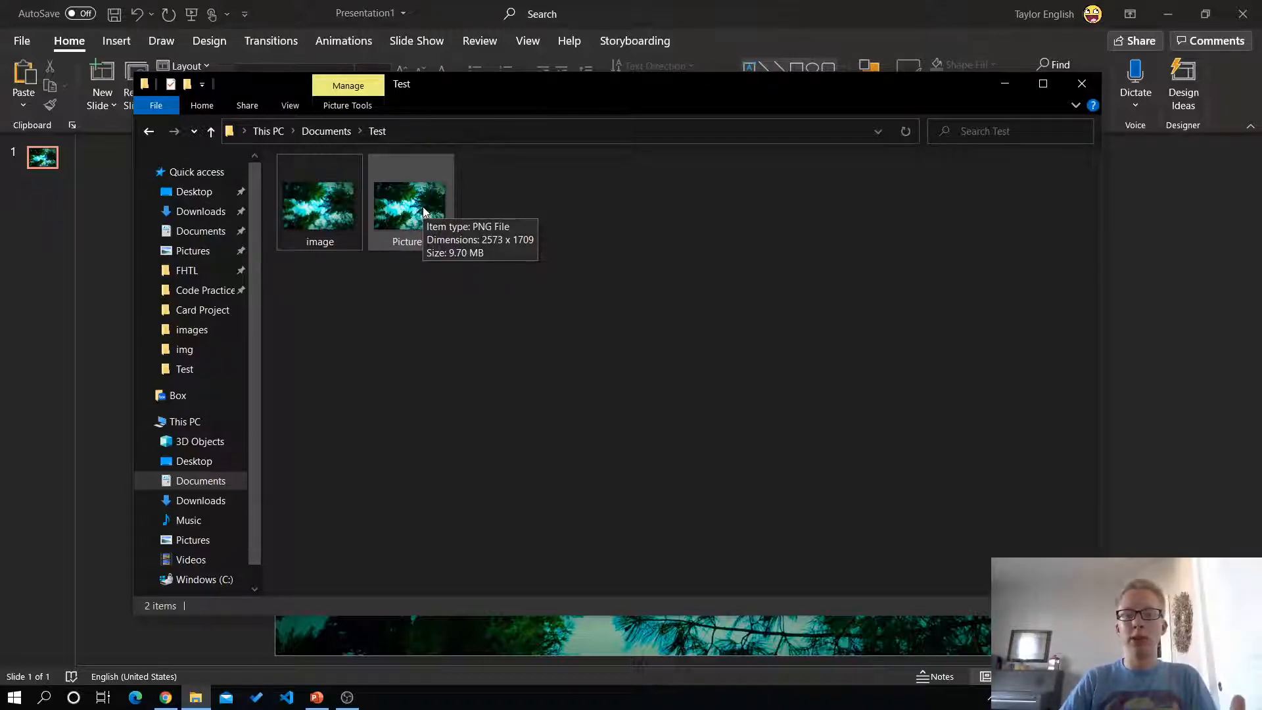
Step: Show the desktop, find and launch the Registry Editor, and approve its launch
{"action": "key", "text": "super+d"}
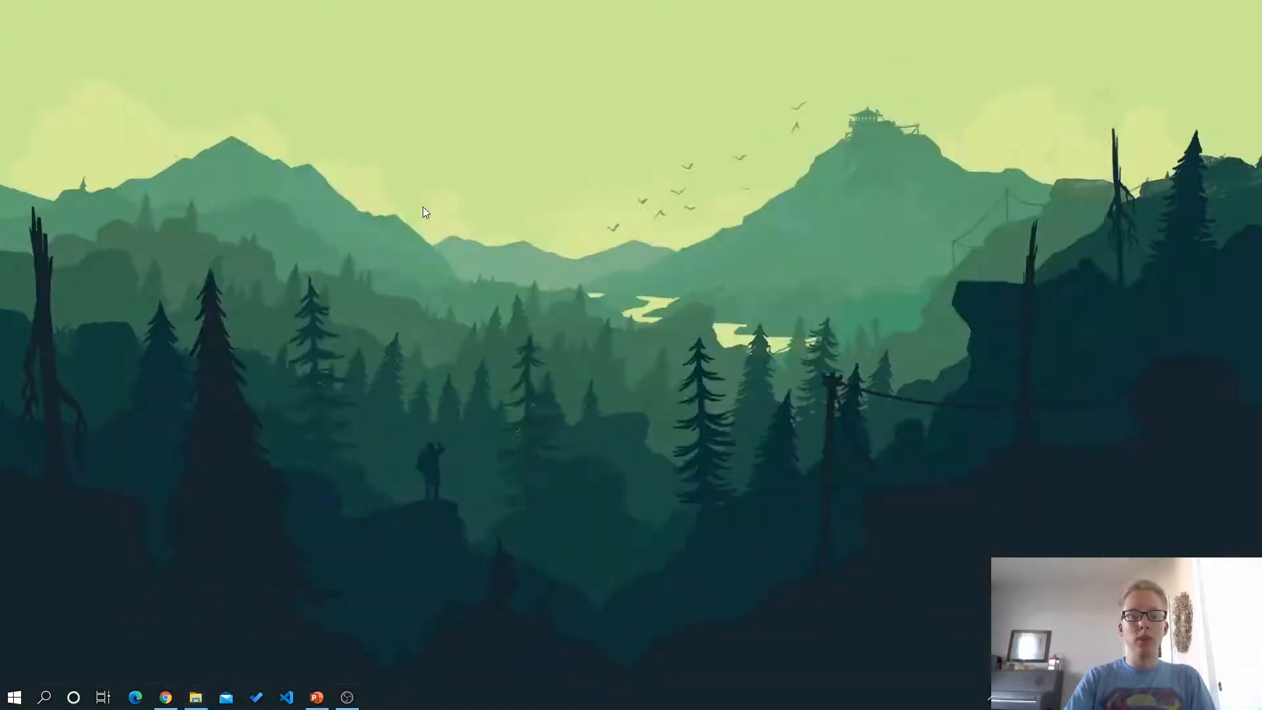
{"action": "left_click", "coordinate": [15, 696]}
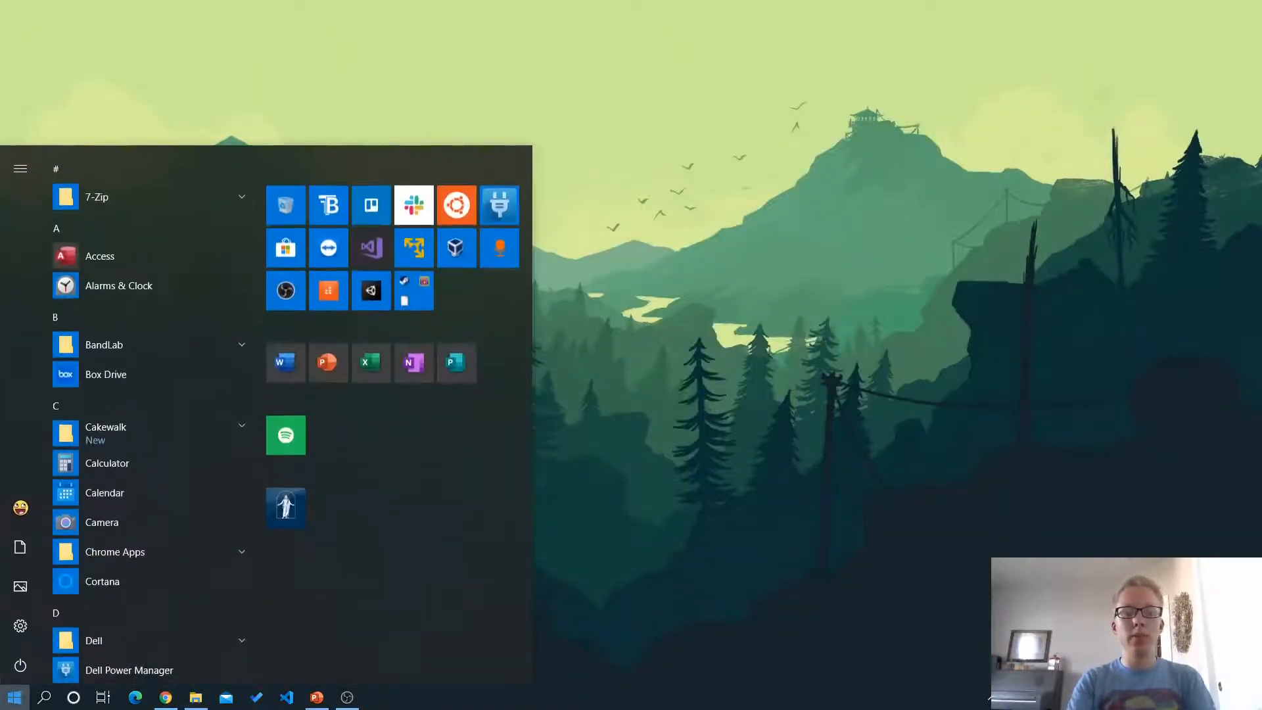
{"action": "type", "text": "reg"}
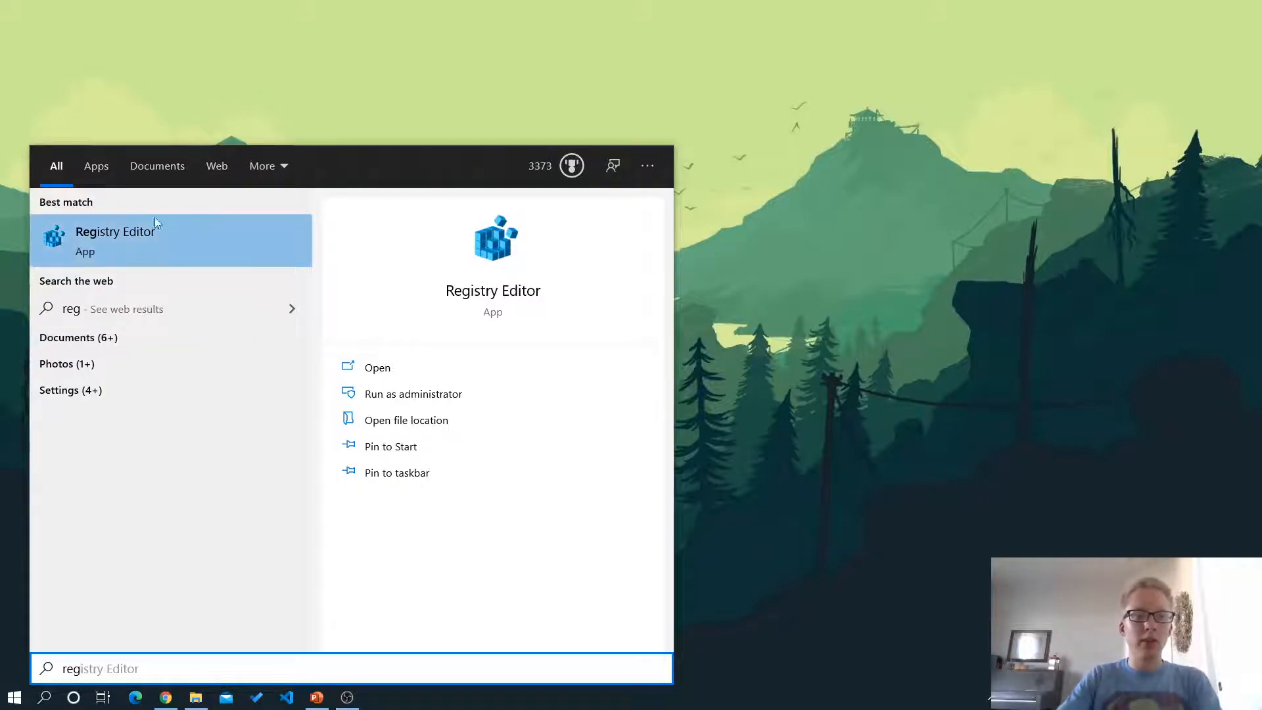
{"action": "left_click", "coordinate": [137, 237]}
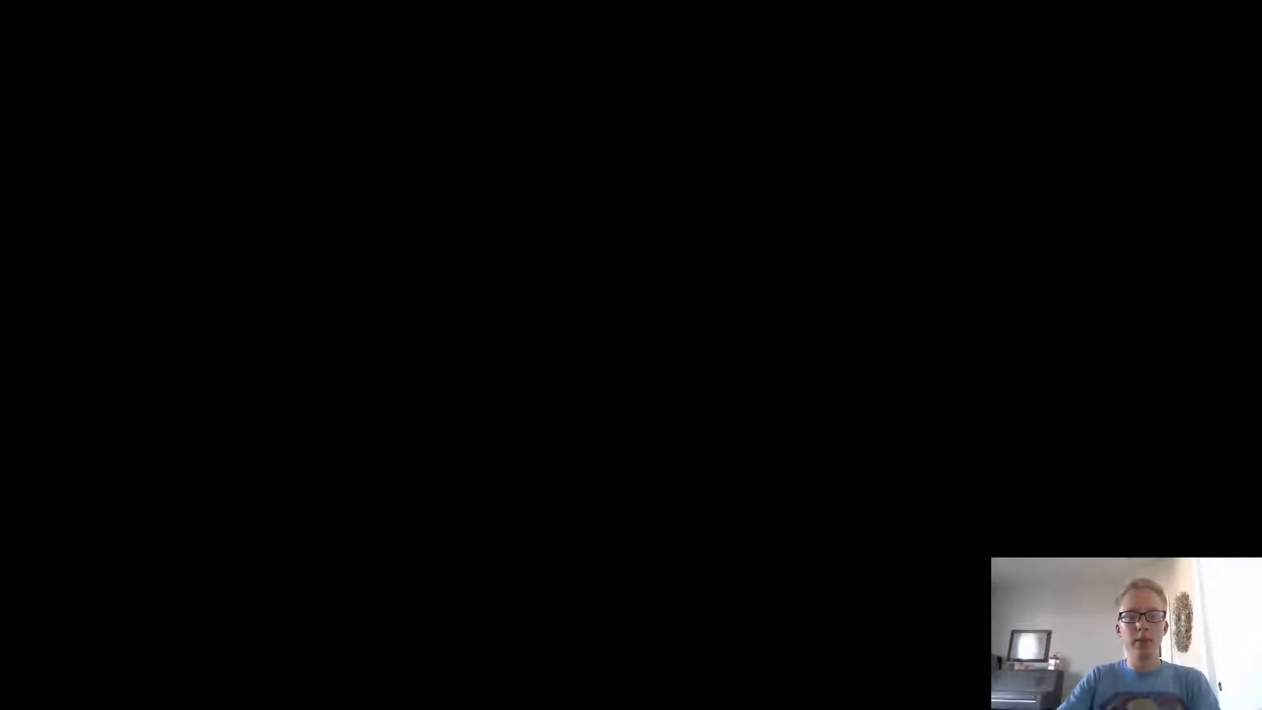
{"action": "left_click", "coordinate": [524, 430]}
Step: Expand the registry tree down to HKEY_CURRENT_USER\SOFTWARE\Microsoft
{"action": "left_click", "coordinate": [23, 90]}
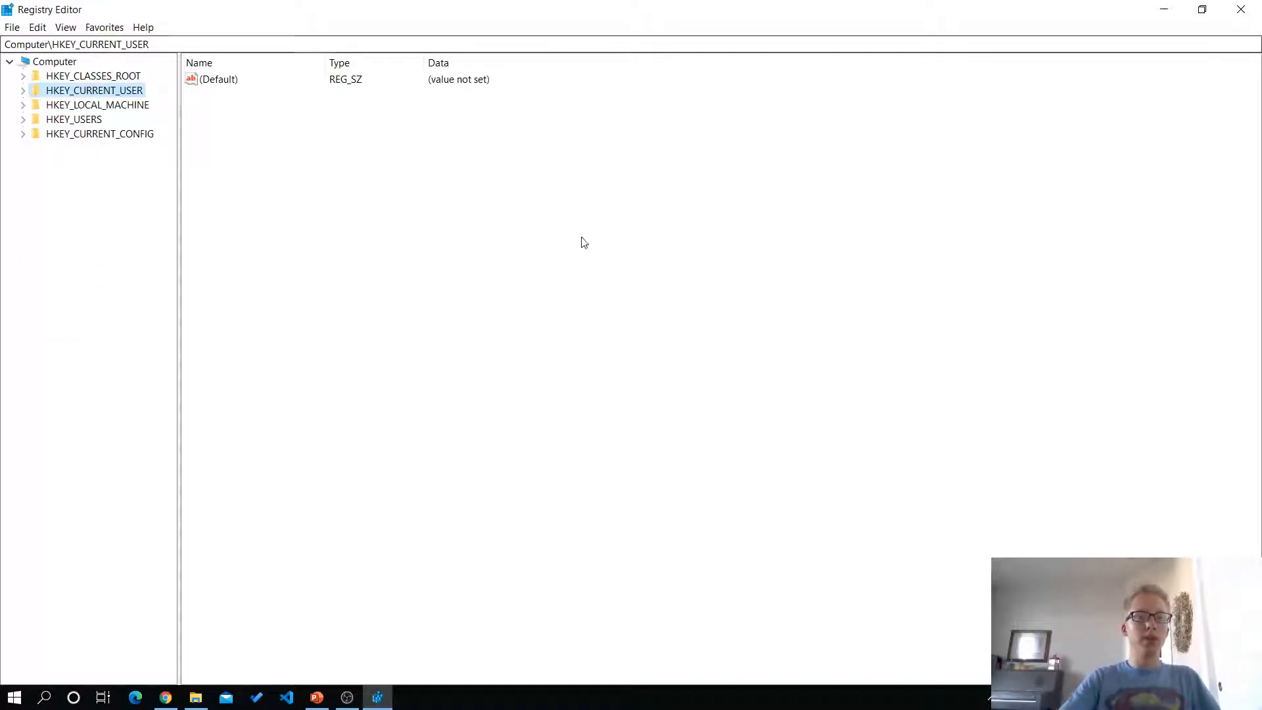
{"action": "key", "text": "Tab"}
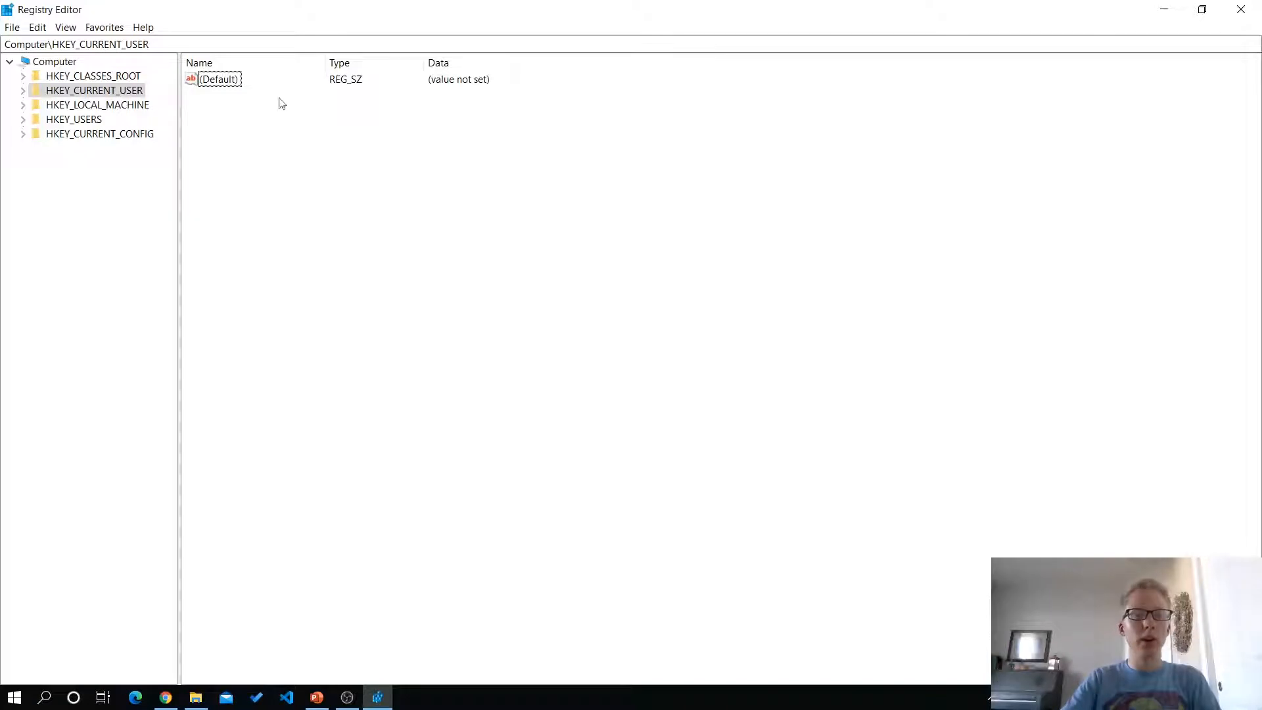
{"action": "double_click", "coordinate": [92, 91]}
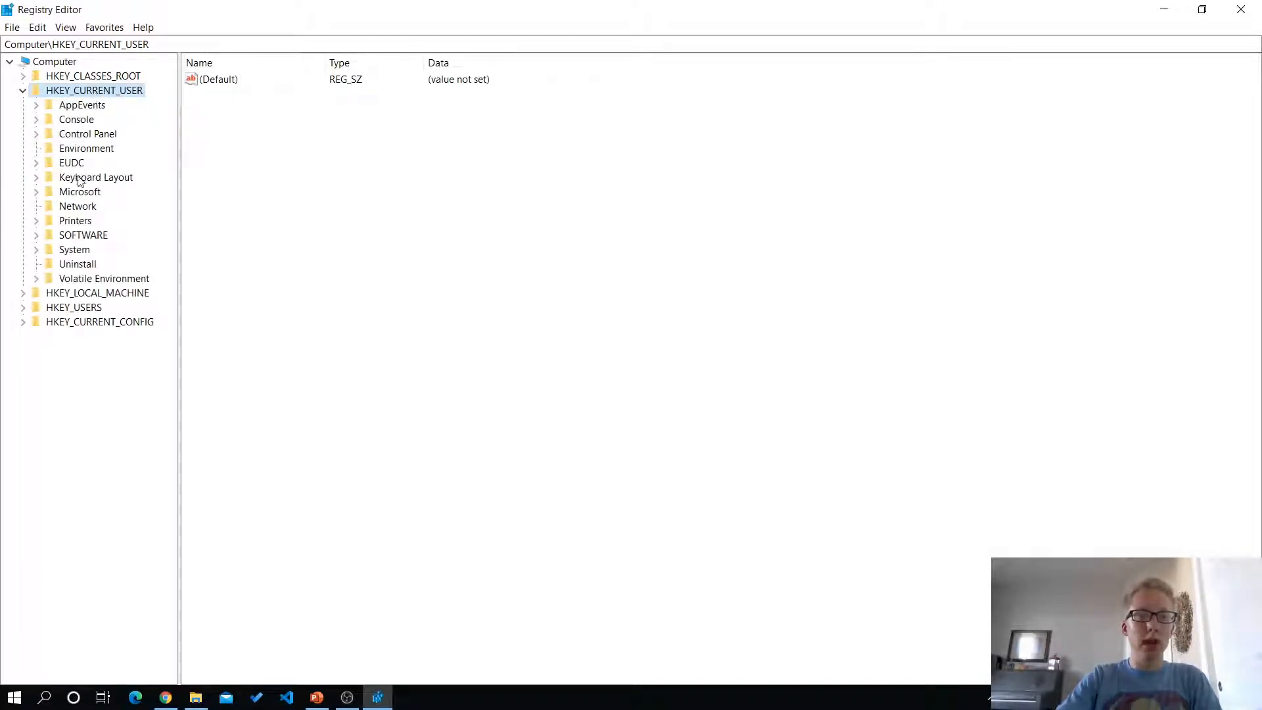
{"action": "double_click", "coordinate": [82, 235]}
{"action": "scroll", "coordinate": [109, 402], "scroll_direction": "down", "scroll_amount": 2}
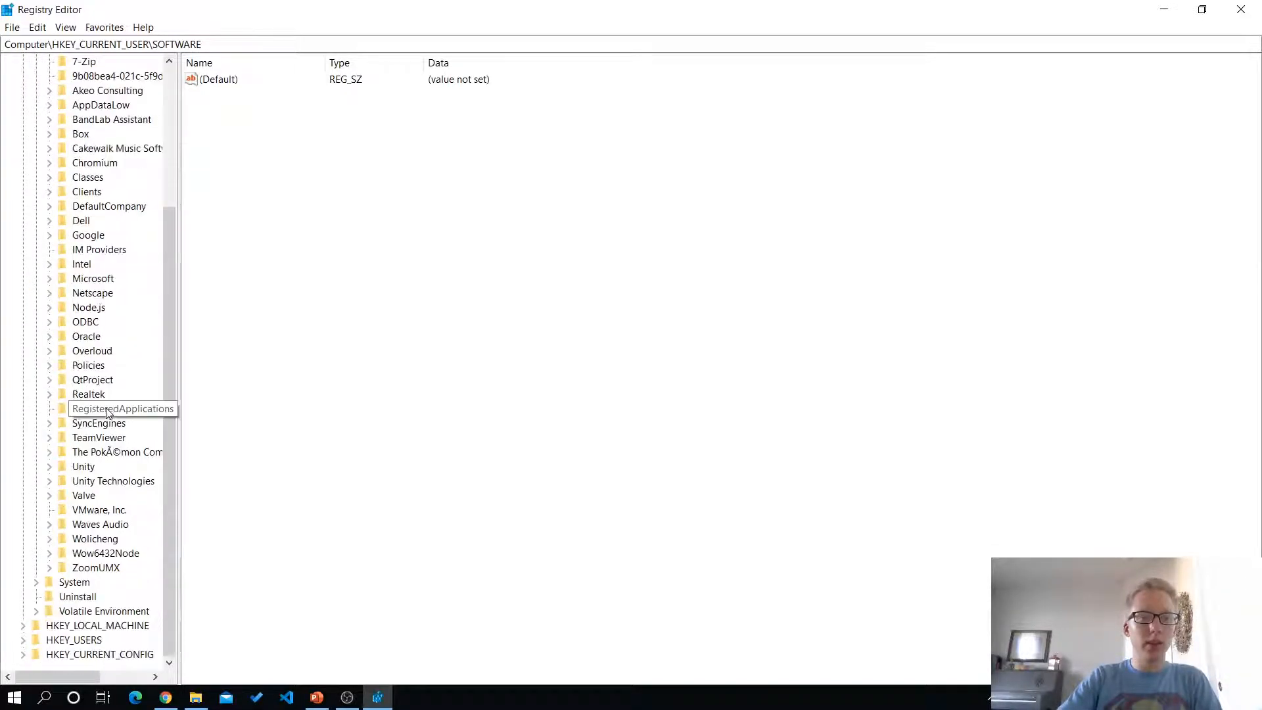
{"action": "double_click", "coordinate": [79, 283]}
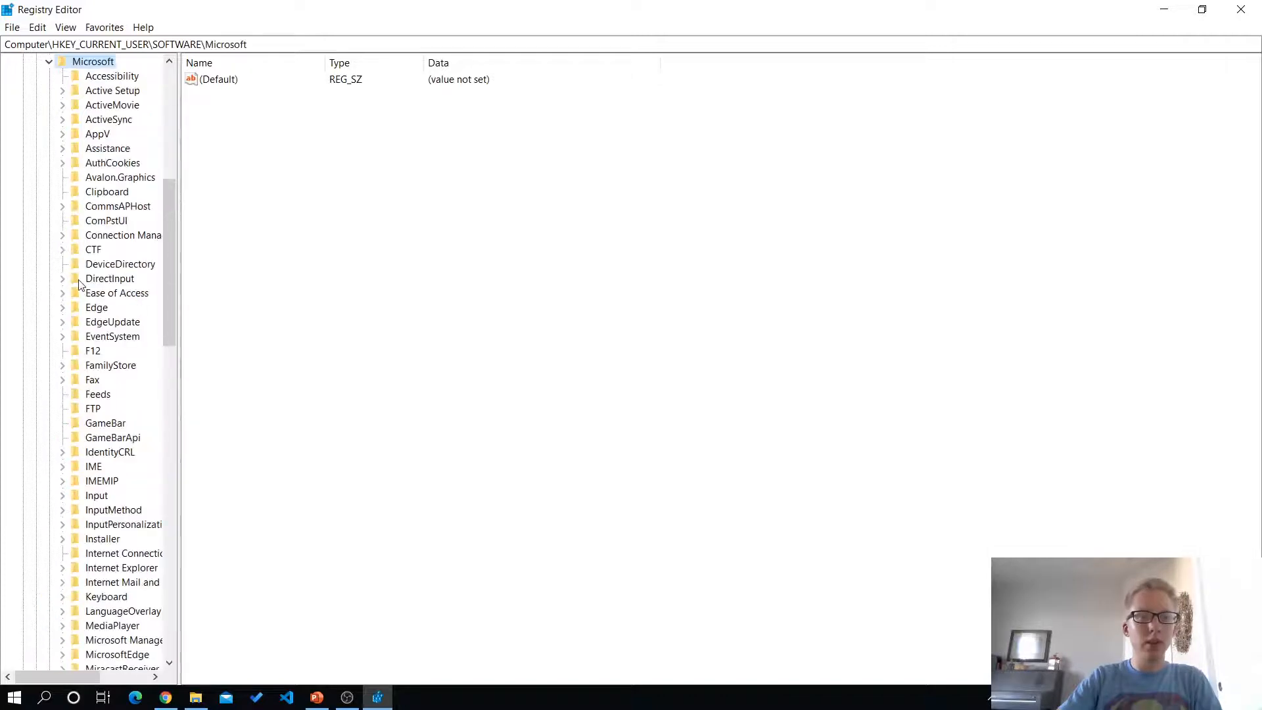
Step: Find the Office key under Microsoft and expand it and its 16.0 subkey
{"action": "scroll", "coordinate": [152, 374], "scroll_direction": "down", "scroll_amount": 8}
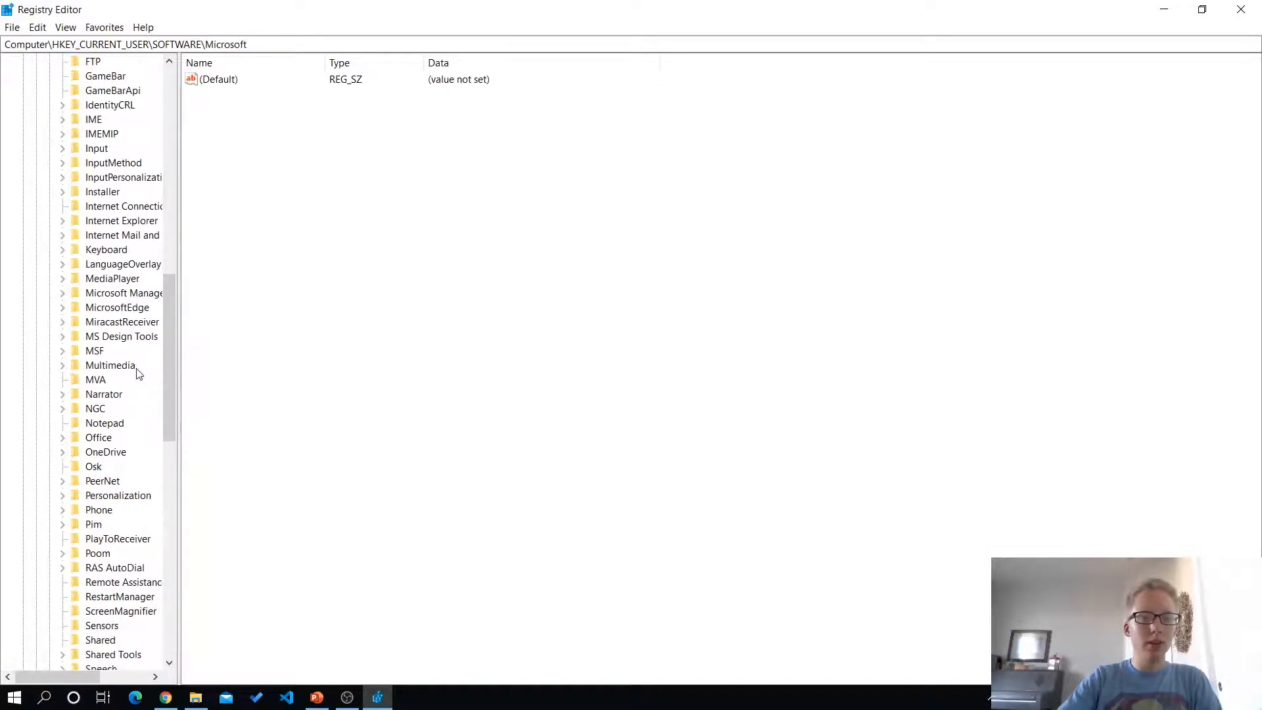
{"action": "scroll", "coordinate": [138, 371], "scroll_direction": "down", "scroll_amount": 3}
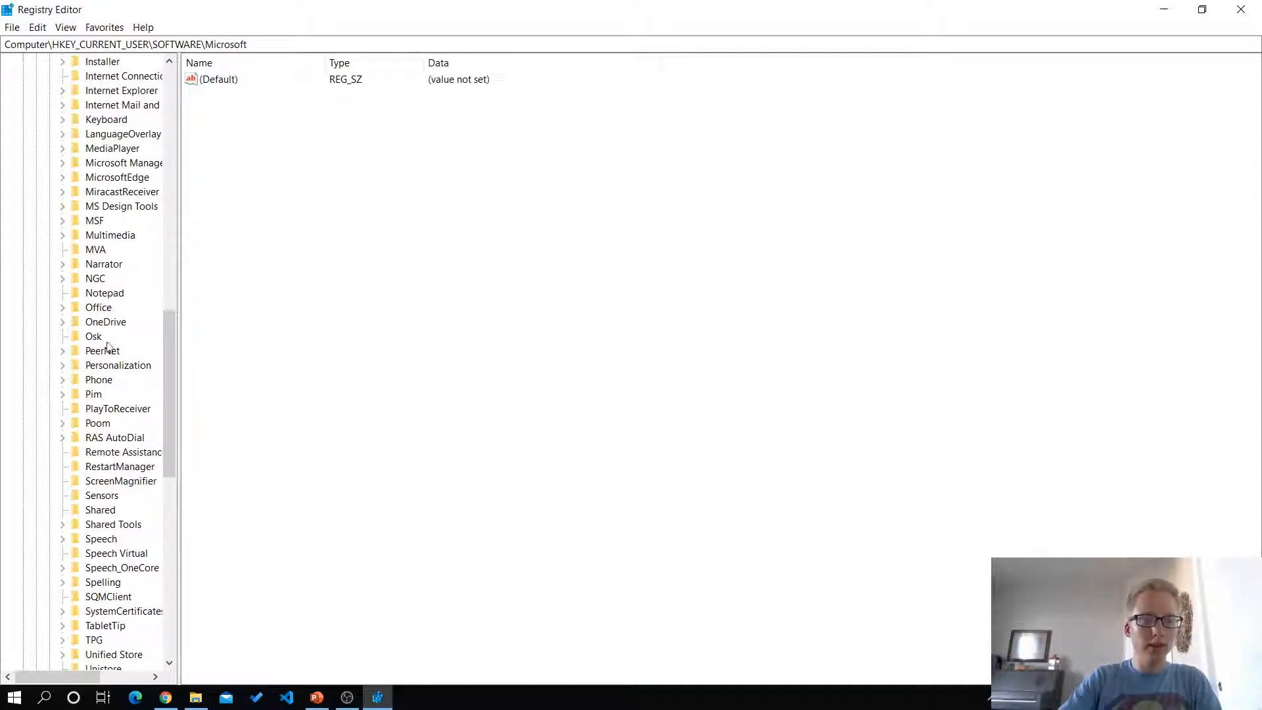
{"action": "scroll", "coordinate": [110, 407], "scroll_direction": "down", "scroll_amount": 3}
{"action": "scroll", "coordinate": [111, 404], "scroll_direction": "up", "scroll_amount": 4}
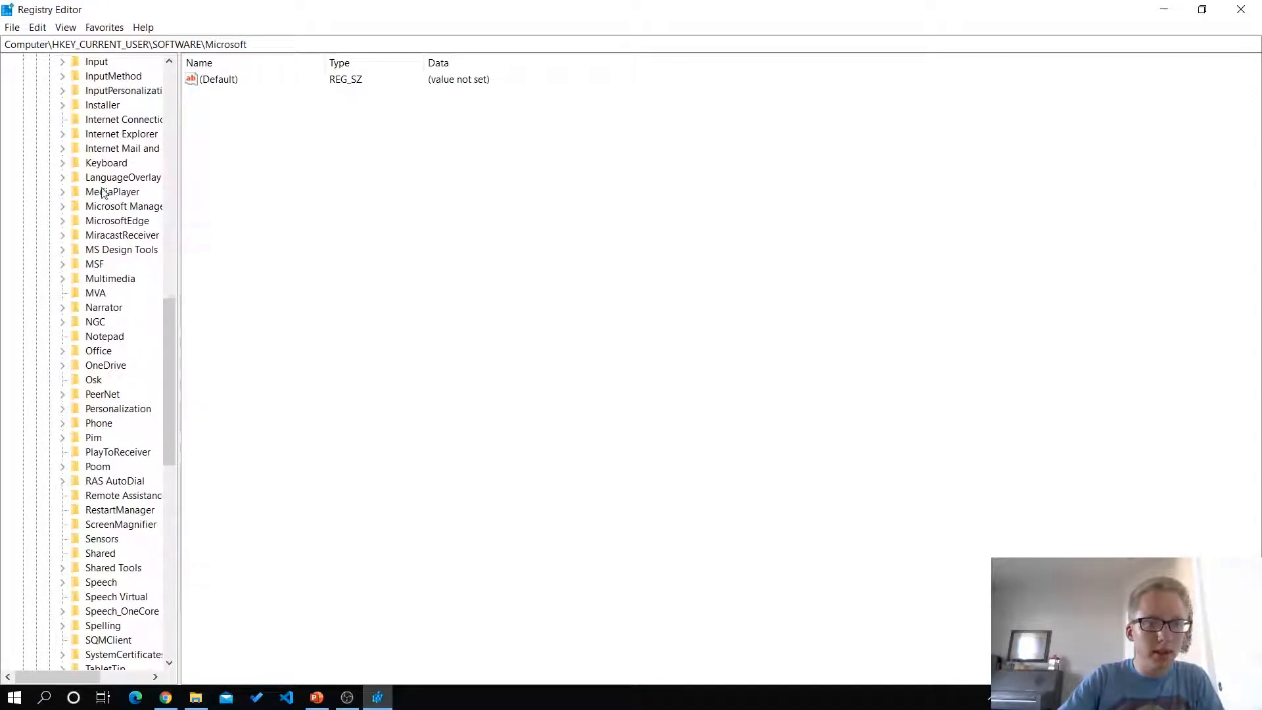
{"action": "scroll", "coordinate": [105, 194], "scroll_direction": "up", "scroll_amount": 2}
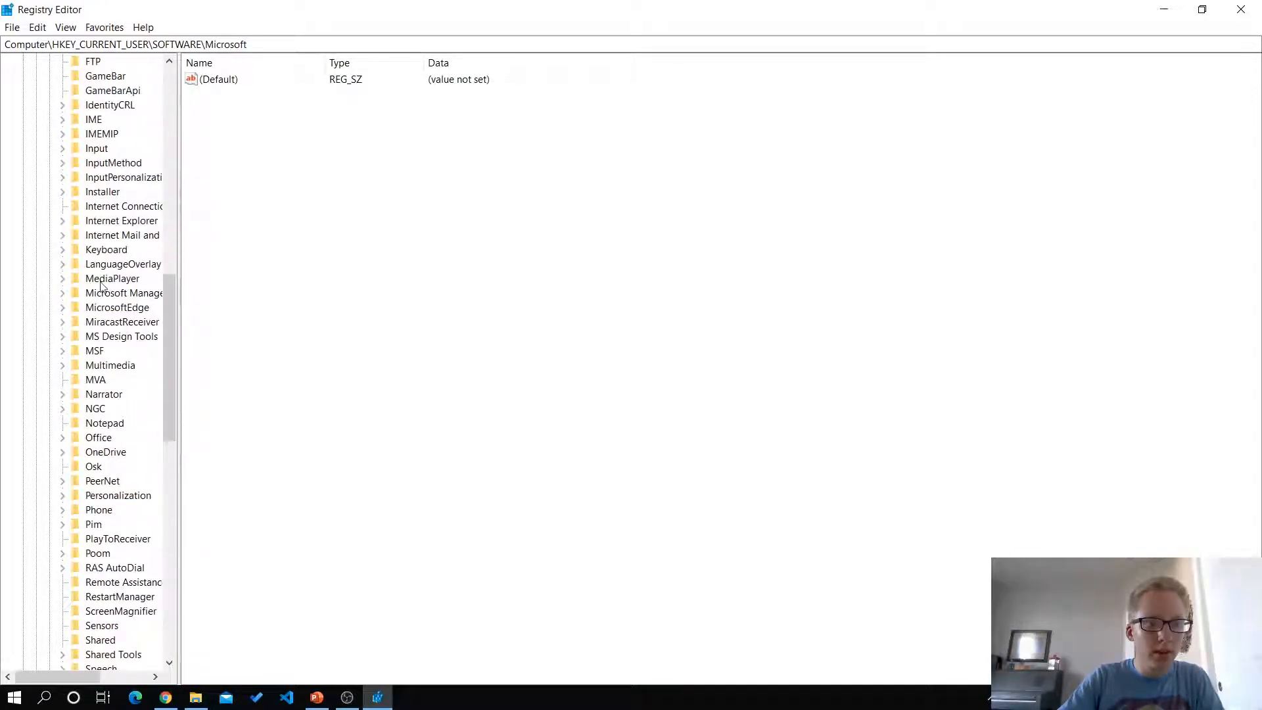
{"action": "double_click", "coordinate": [95, 438]}
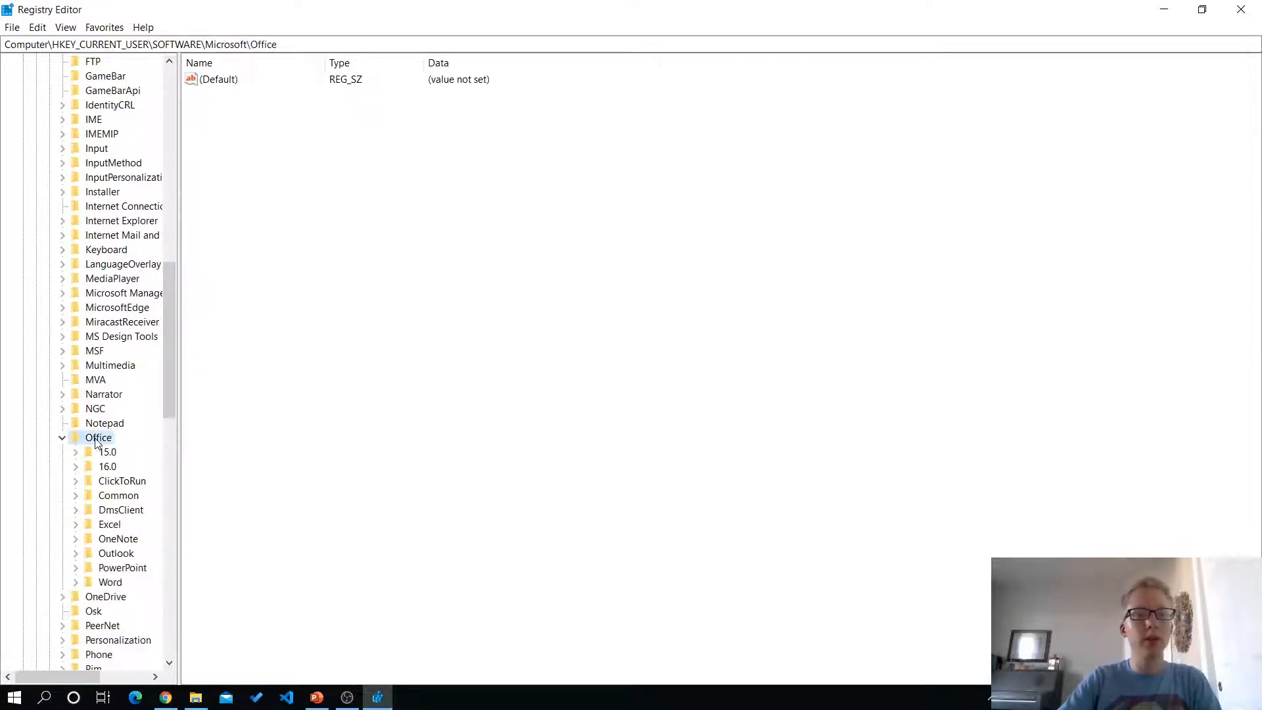
{"action": "scroll", "coordinate": [91, 381], "scroll_direction": "down", "scroll_amount": 3}
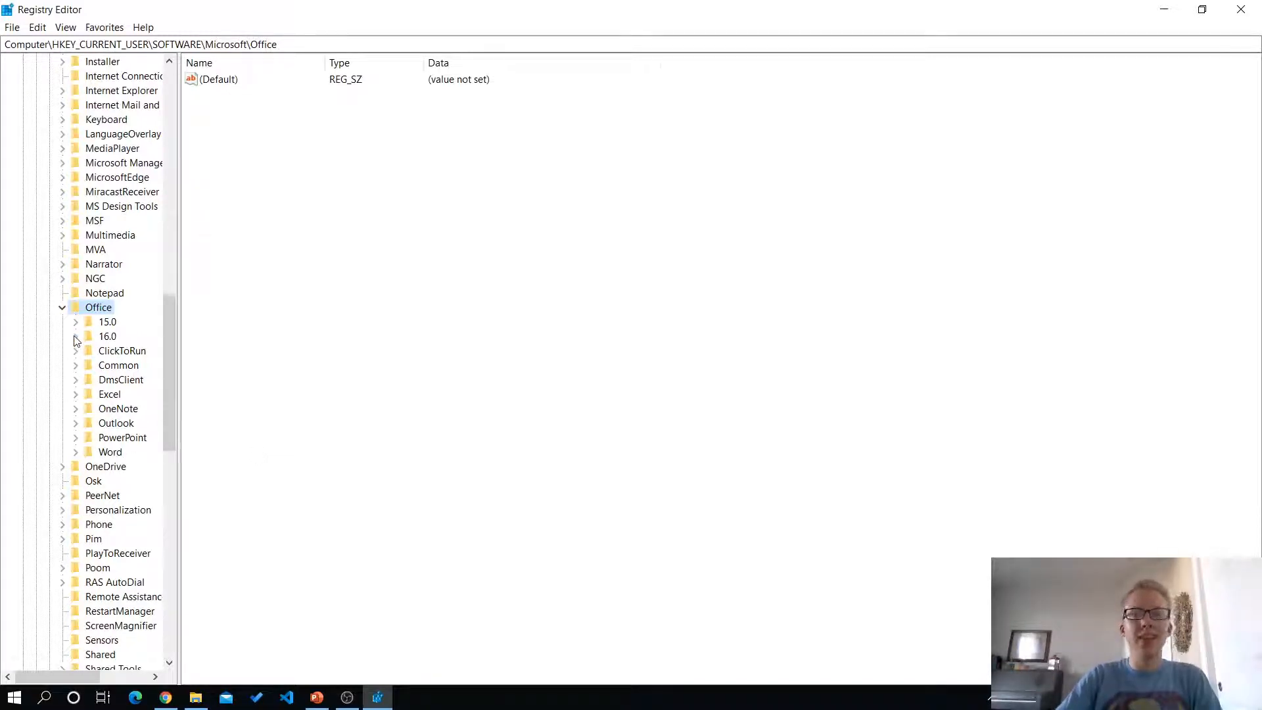
{"action": "double_click", "coordinate": [91, 342]}
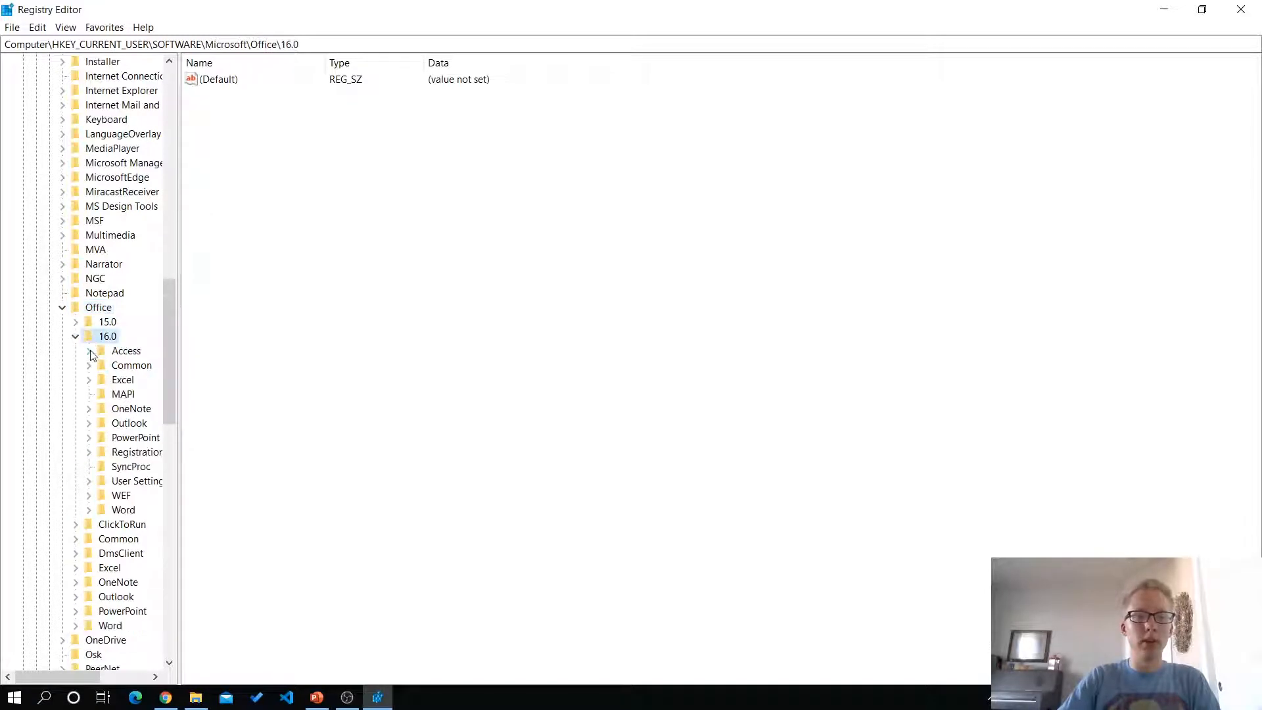
Step: Expand the PowerPoint key under 16.0 and select its Options subkey
{"action": "left_click", "coordinate": [126, 442]}
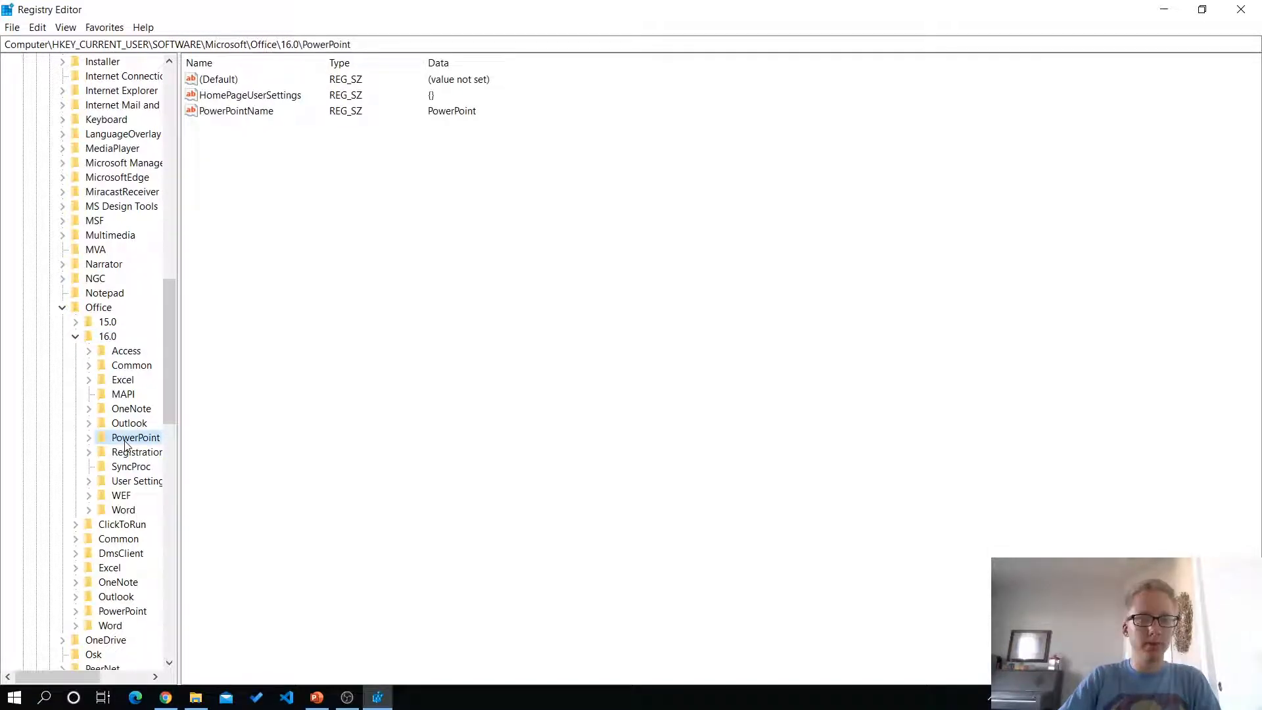
{"action": "double_click", "coordinate": [126, 441]}
{"action": "scroll", "coordinate": [126, 440], "scroll_direction": "down", "scroll_amount": 3}
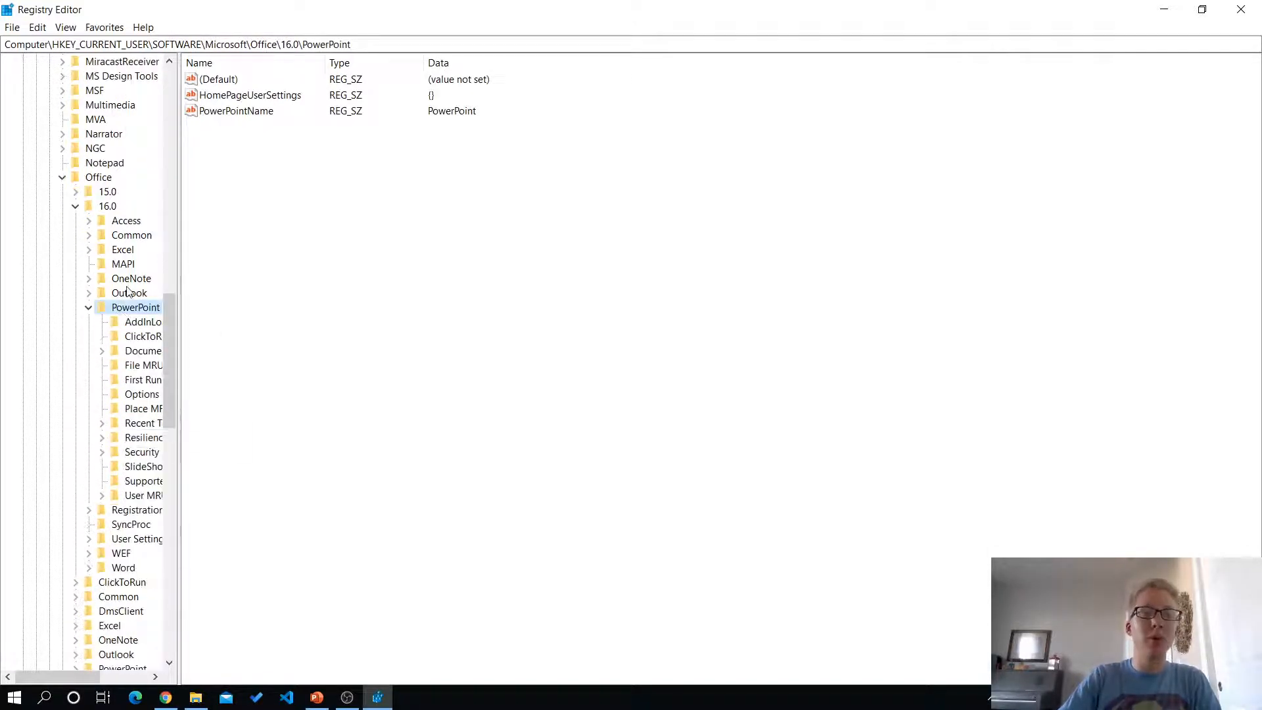
{"action": "left_click", "coordinate": [140, 394]}
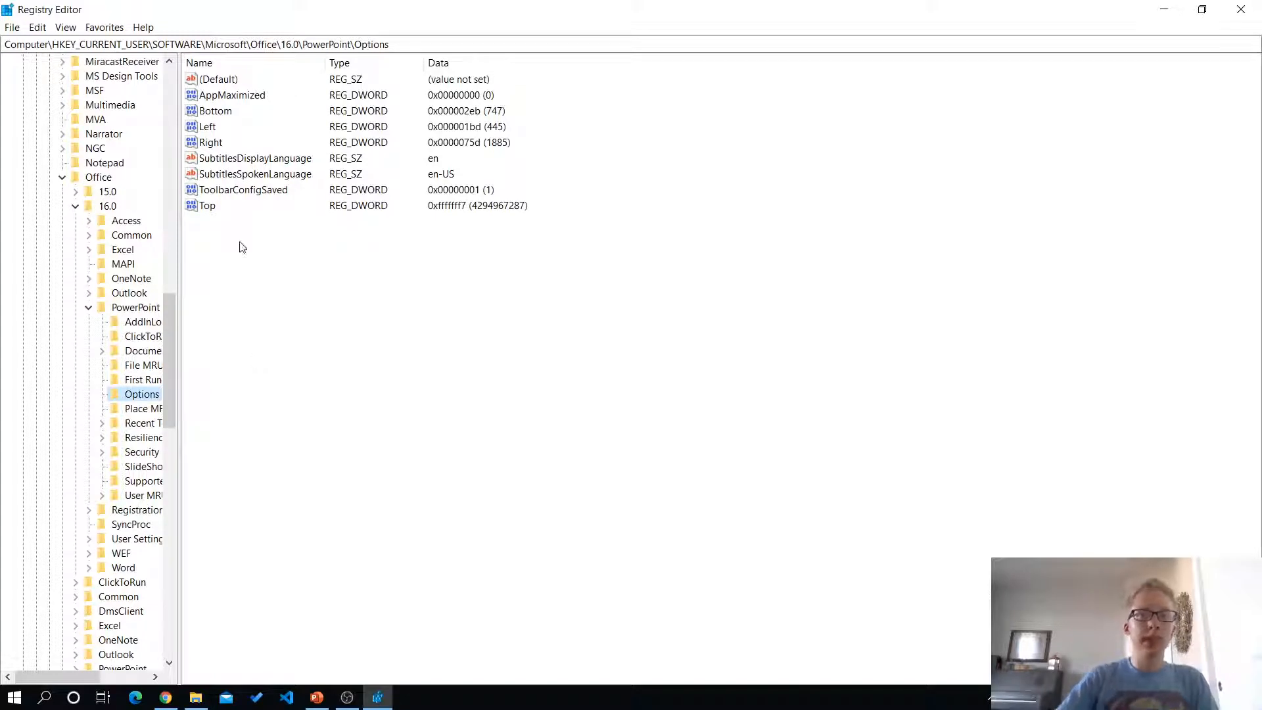
Step: Create a new DWORD (32-bit) value named ExportBitmapResolution in PowerPoint's Options key
{"action": "left_click", "coordinate": [37, 28]}
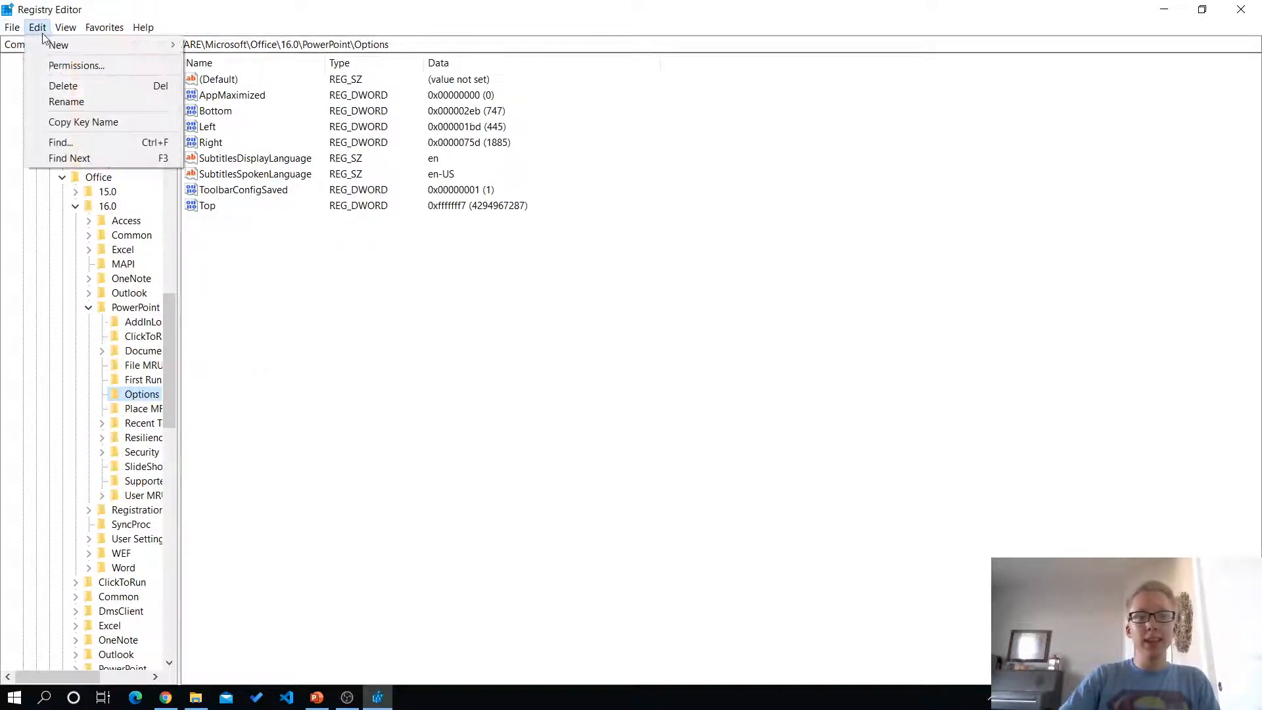
{"action": "mouse_move", "coordinate": [76, 45]}
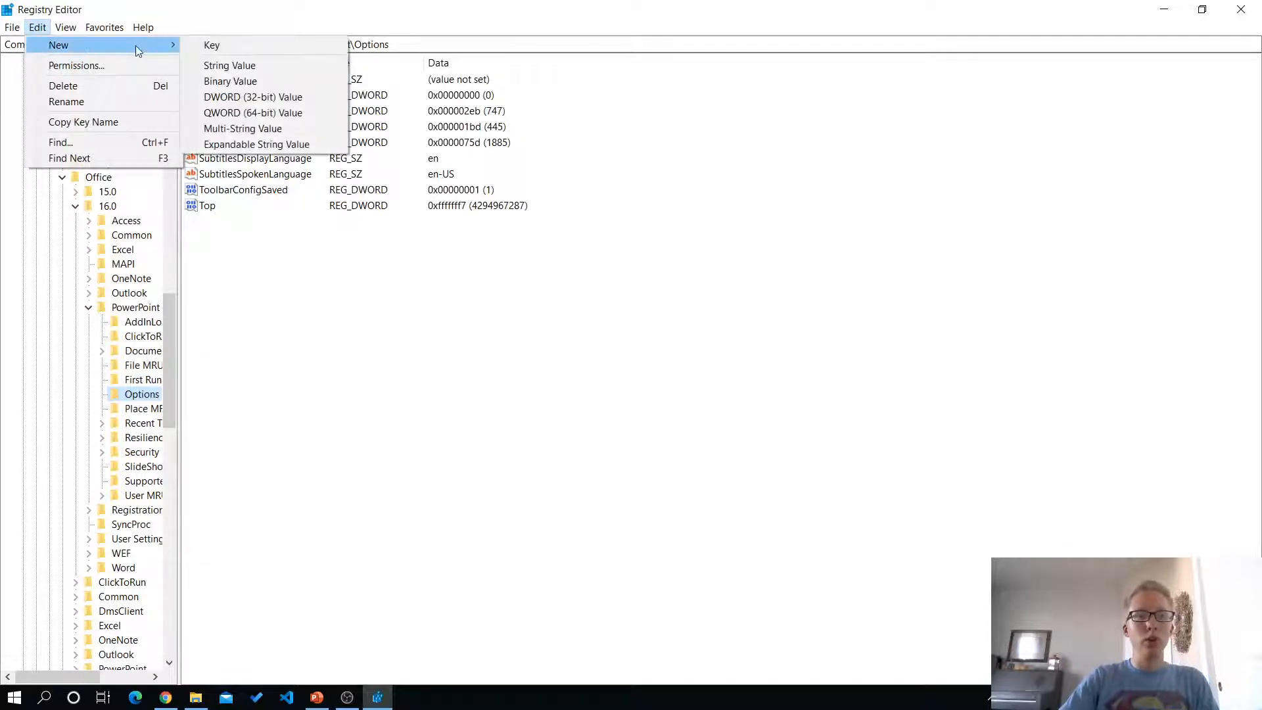
{"action": "left_click", "coordinate": [228, 99]}
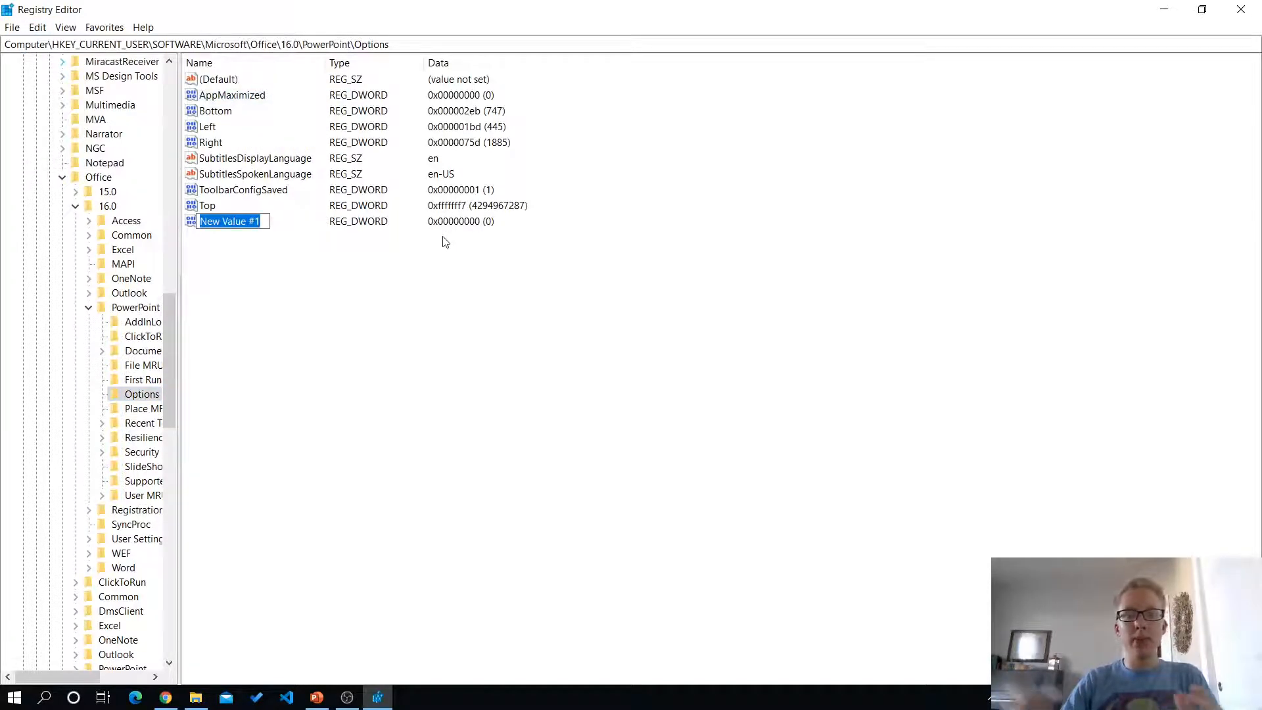
{"action": "type", "text": "Export"}
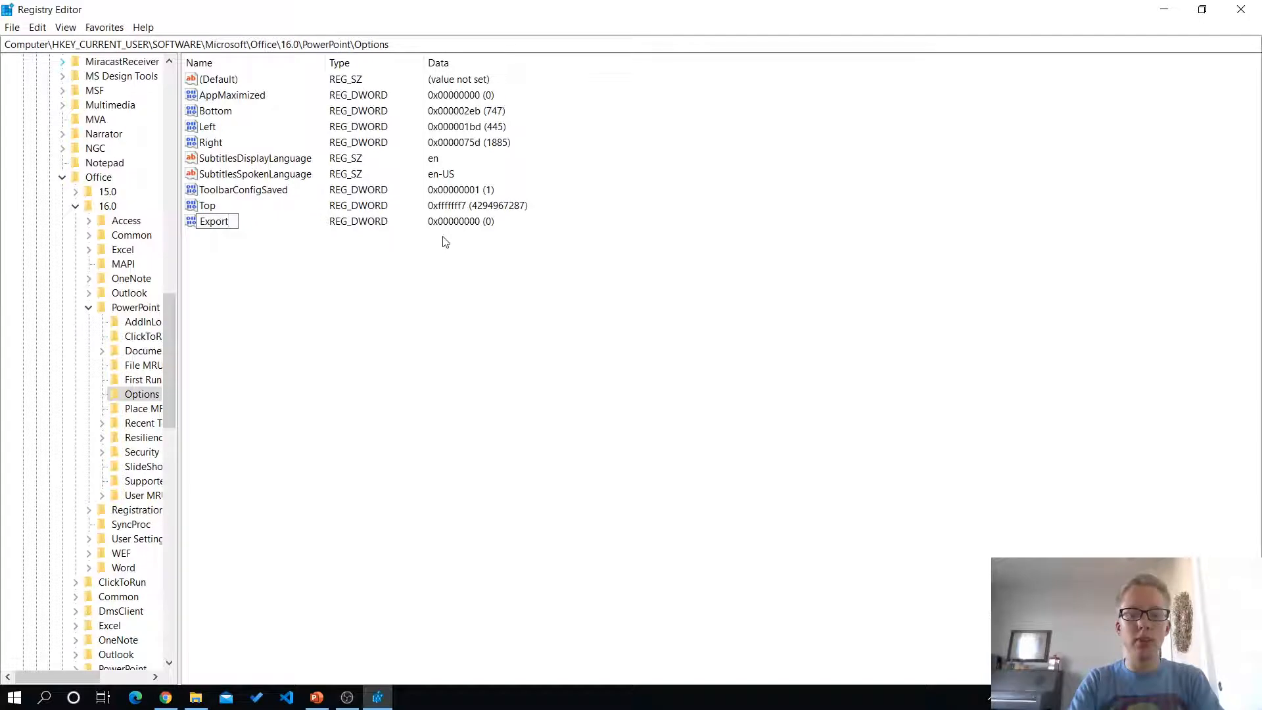
{"action": "type", "text": "BitmapResolution"}
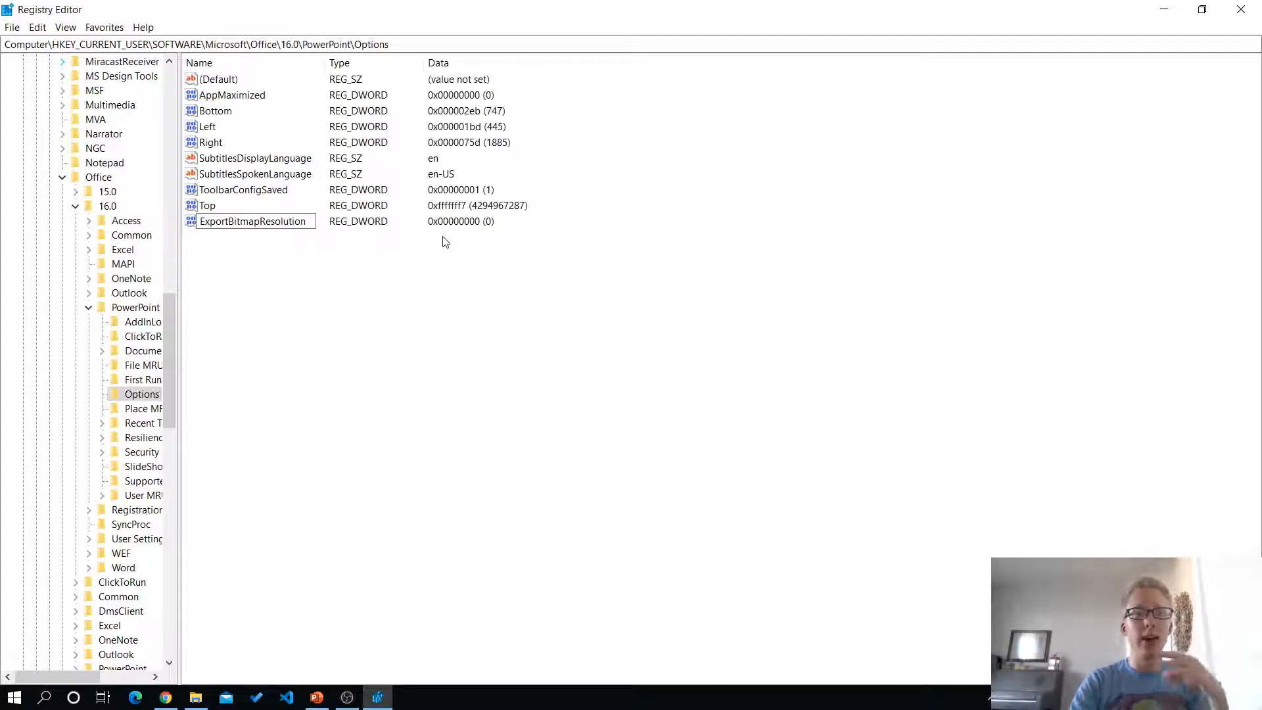
Step: Set the ExportBitmapResolution value to 300 in decimal base and close the Registry Editor
{"action": "key", "text": "Return"}
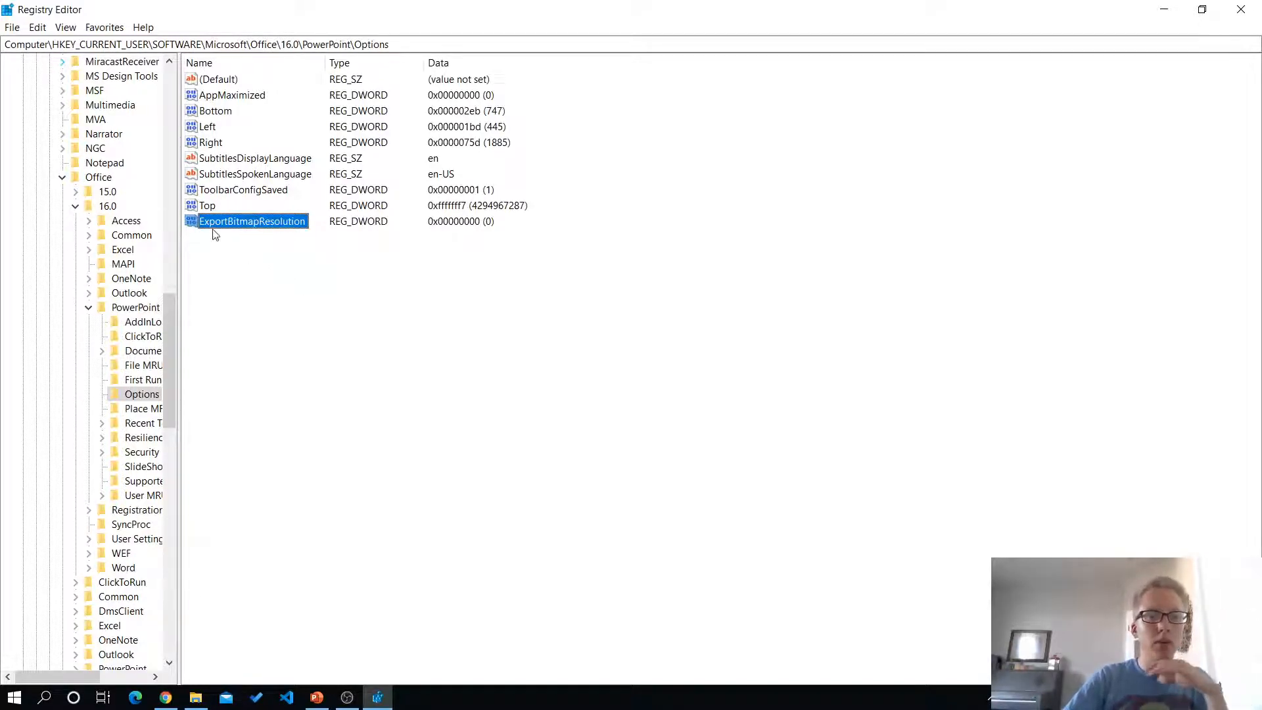
{"action": "double_click", "coordinate": [250, 221]}
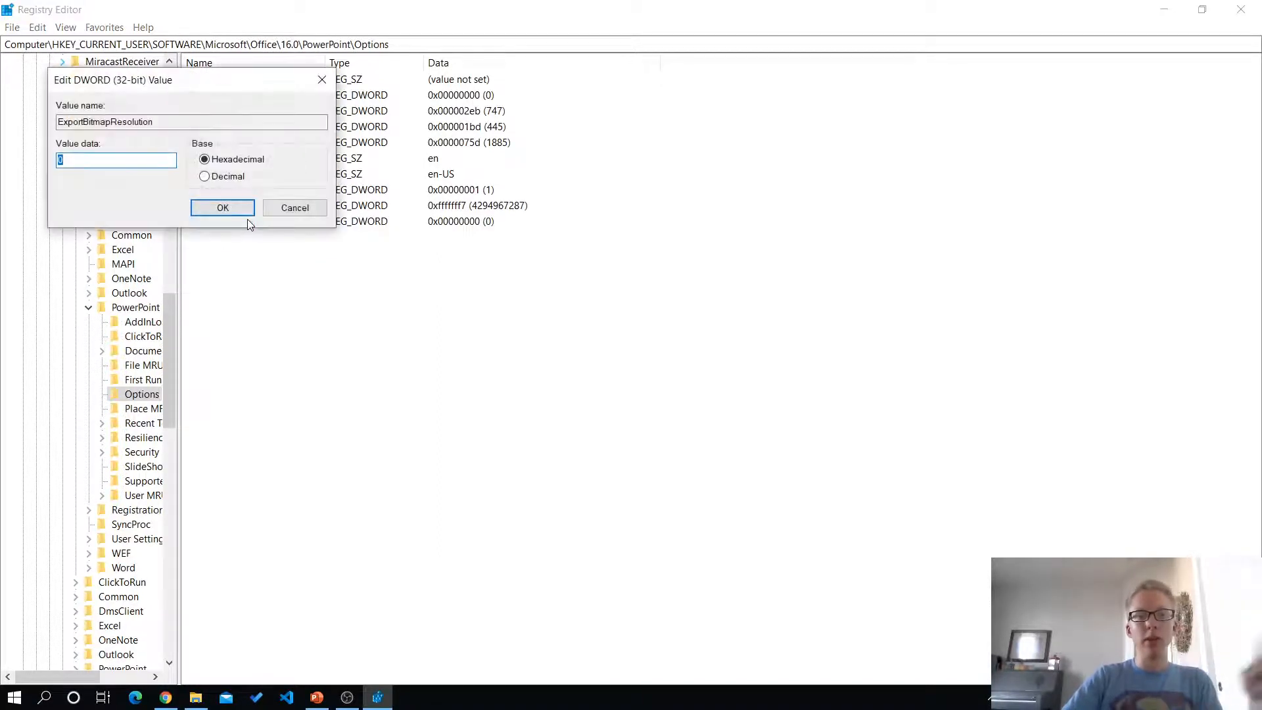
{"action": "left_click", "coordinate": [209, 179]}
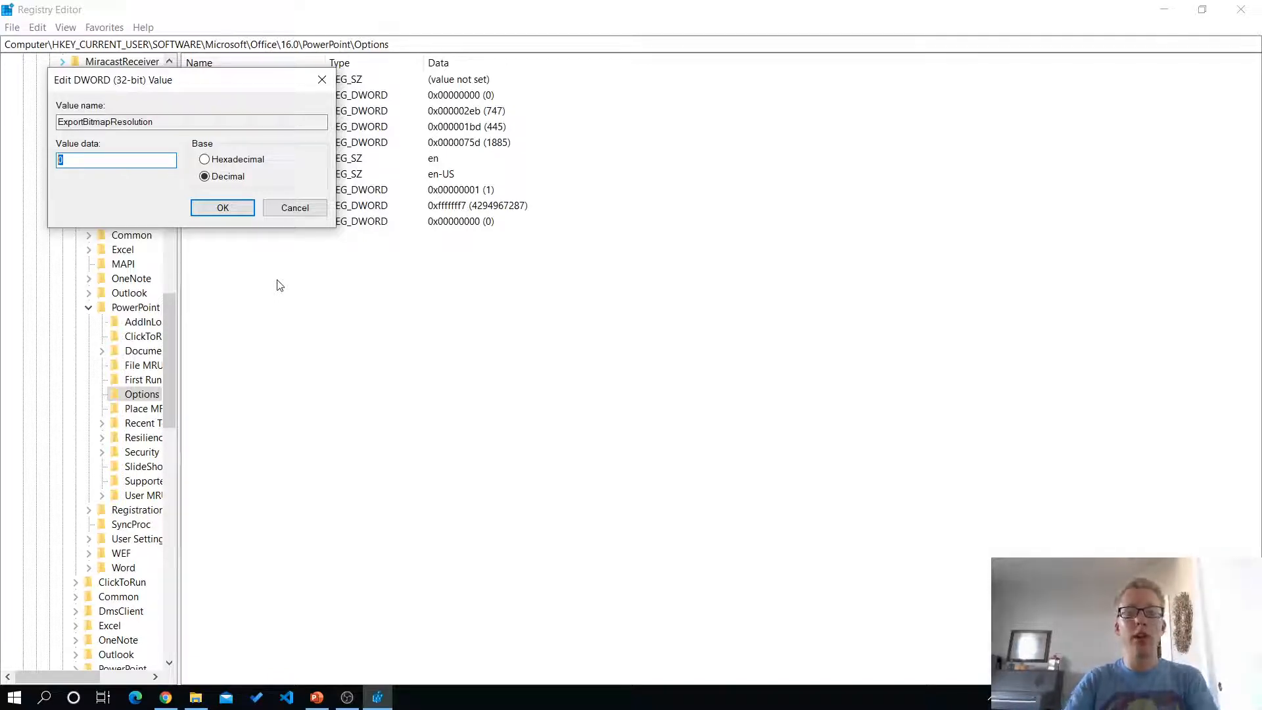
{"action": "type", "text": "300"}
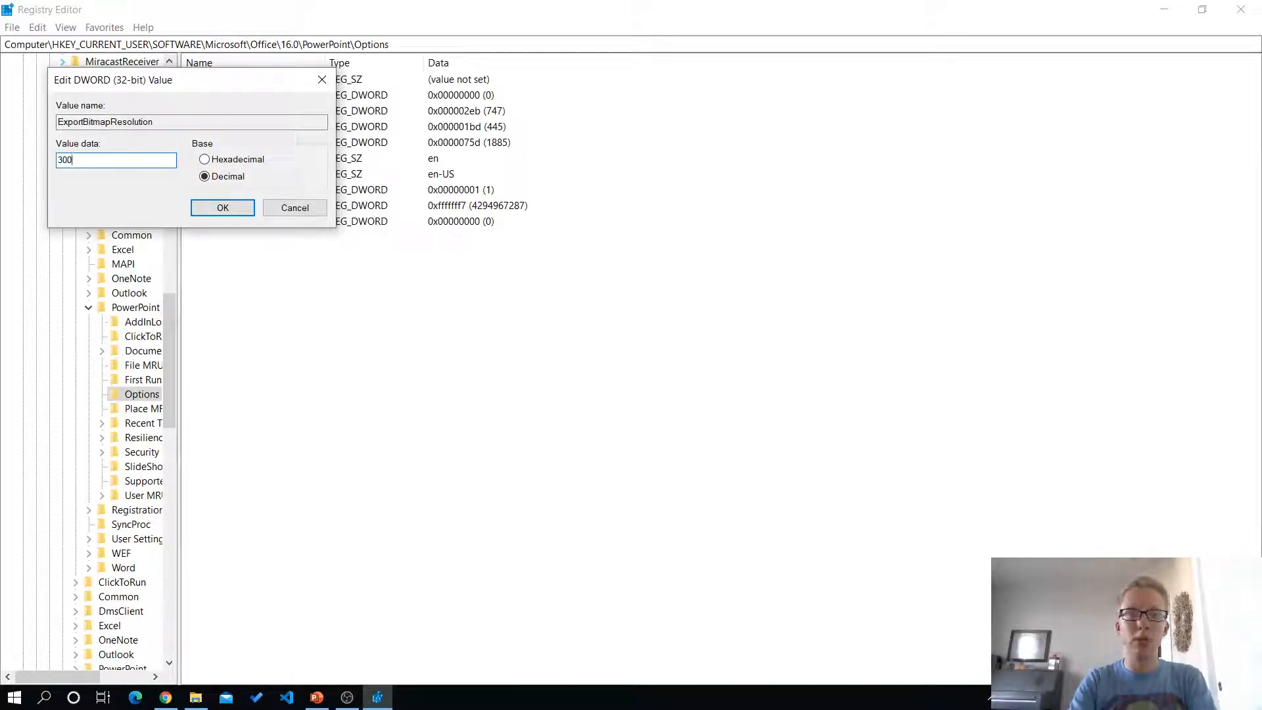
{"action": "left_click", "coordinate": [234, 206]}
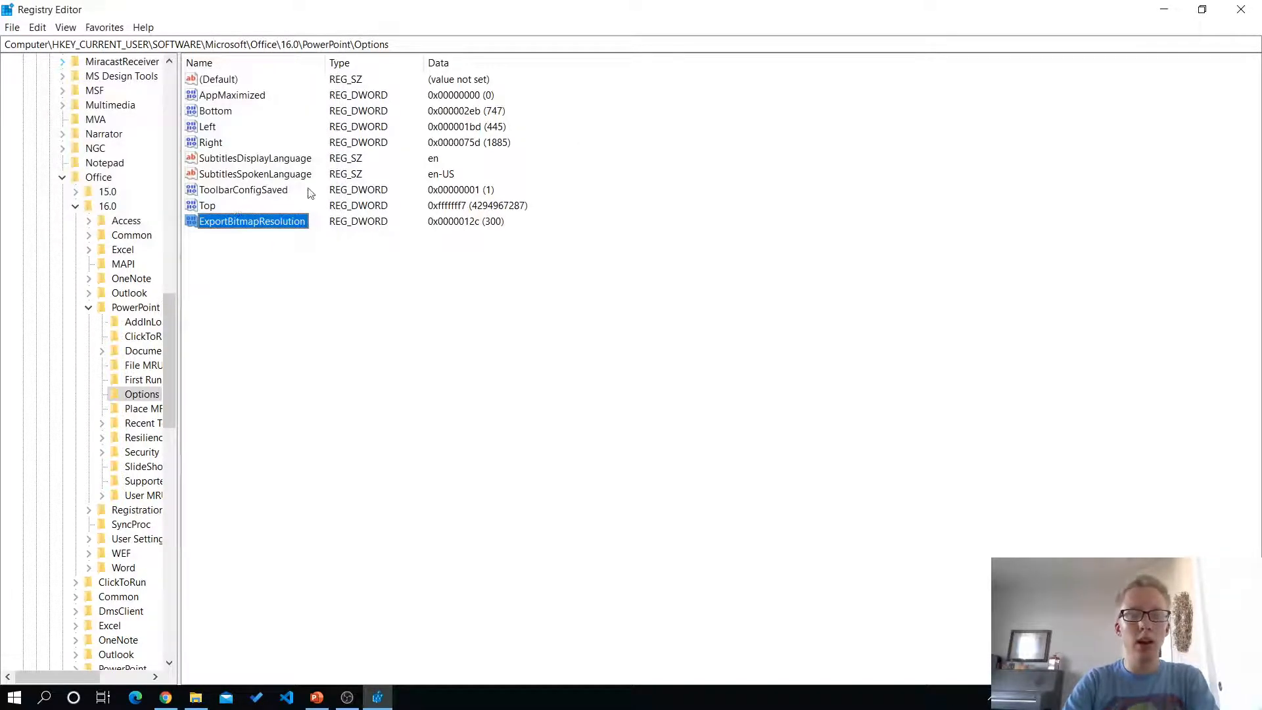
{"action": "left_click", "coordinate": [1241, 10]}
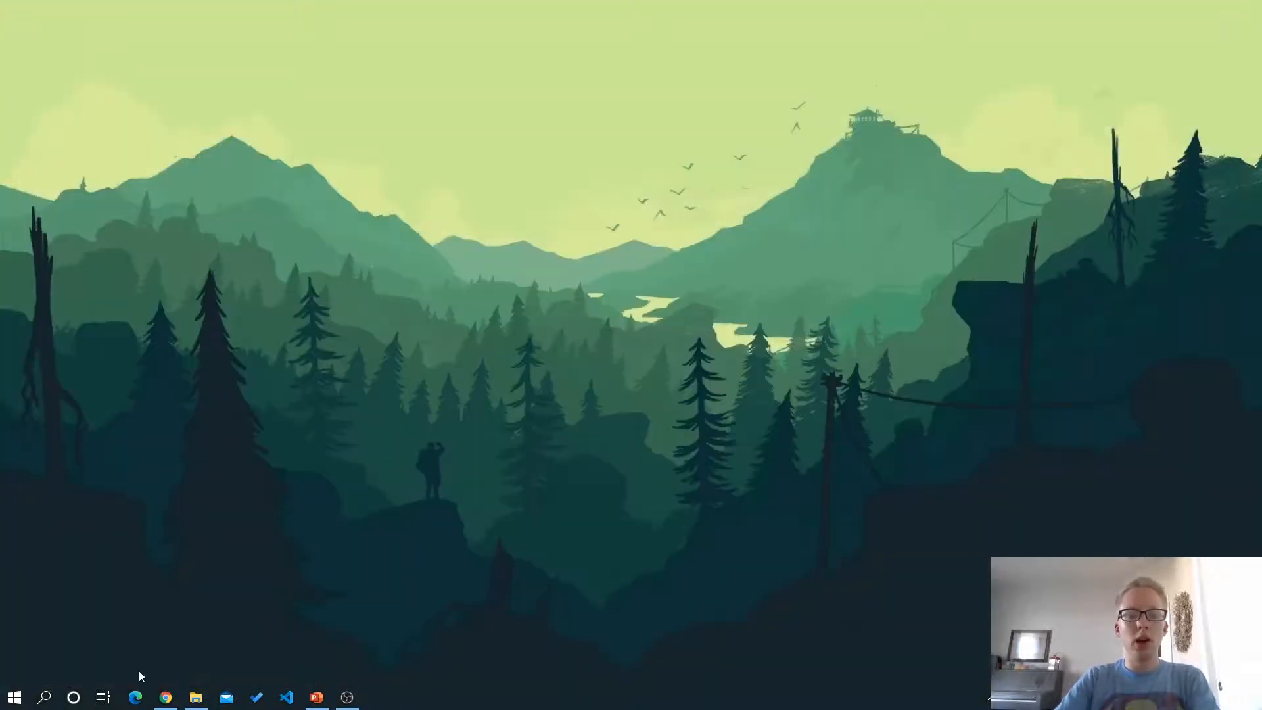
Step: Review the export resolution table in Chrome, and switch to PowerPoint to start exporting the slide in PNG format
{"action": "left_click", "coordinate": [166, 697]}
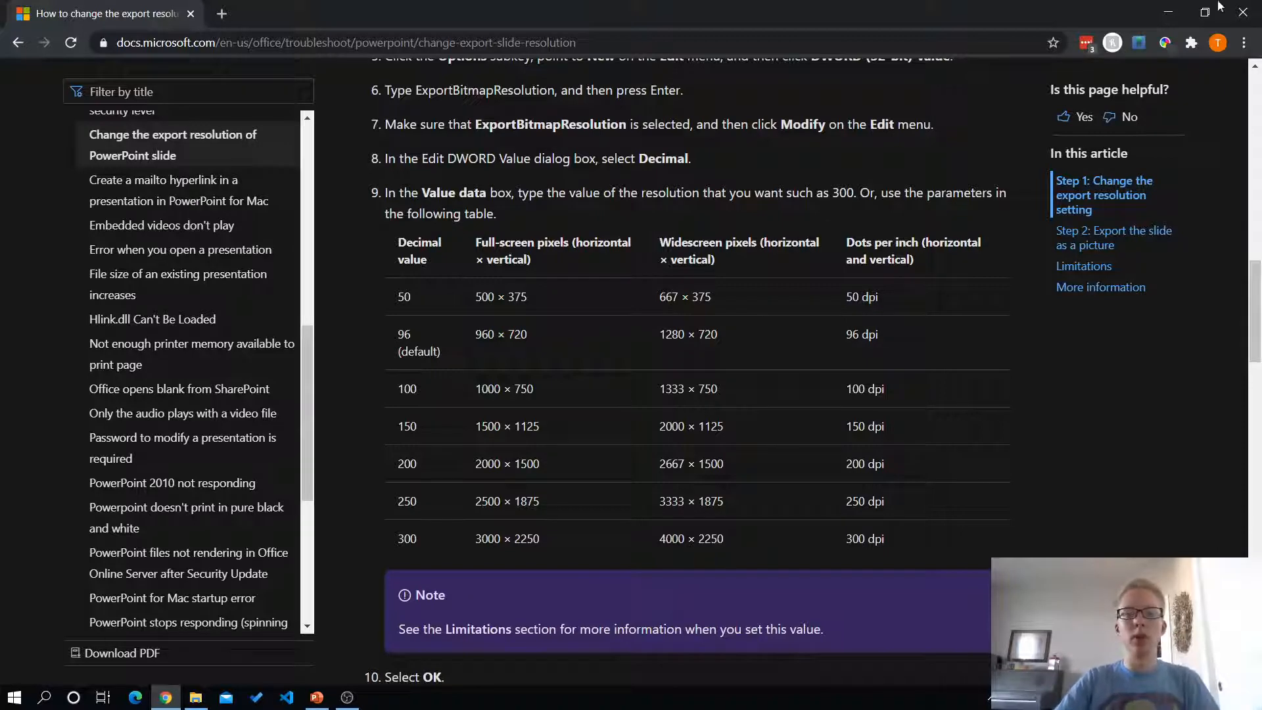
{"action": "left_click", "coordinate": [1168, 13]}
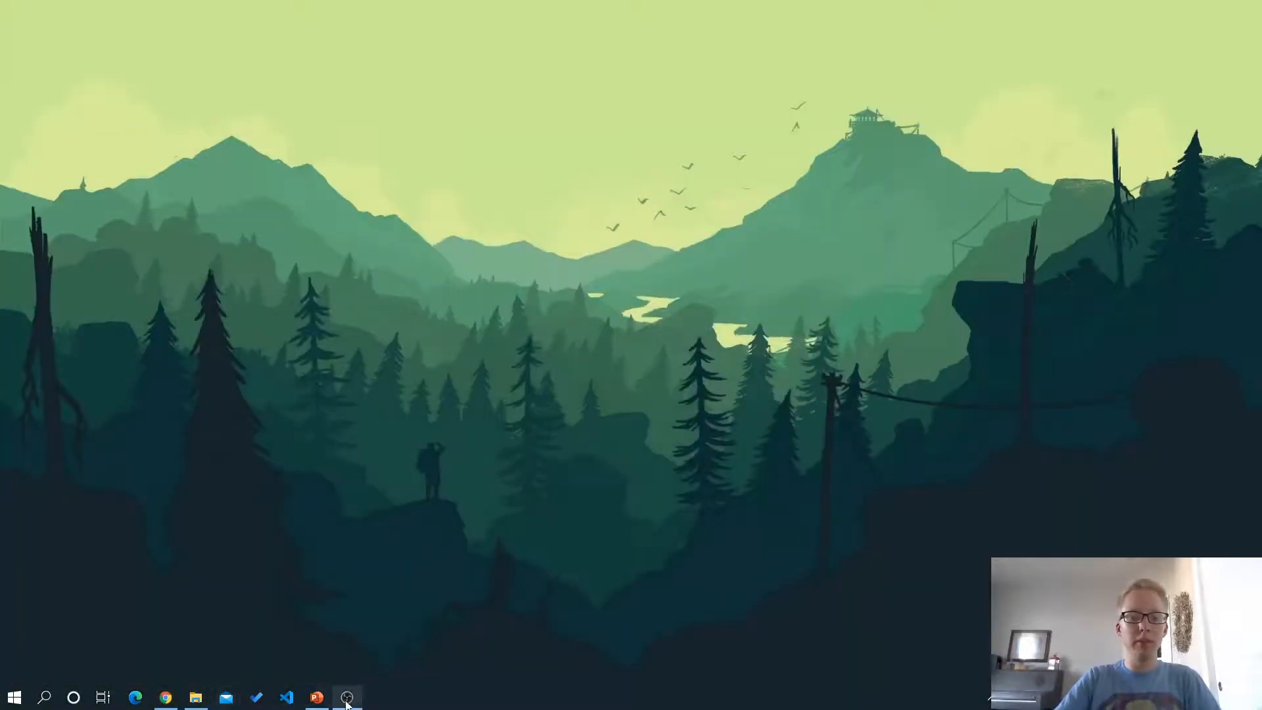
{"action": "left_click", "coordinate": [317, 697]}
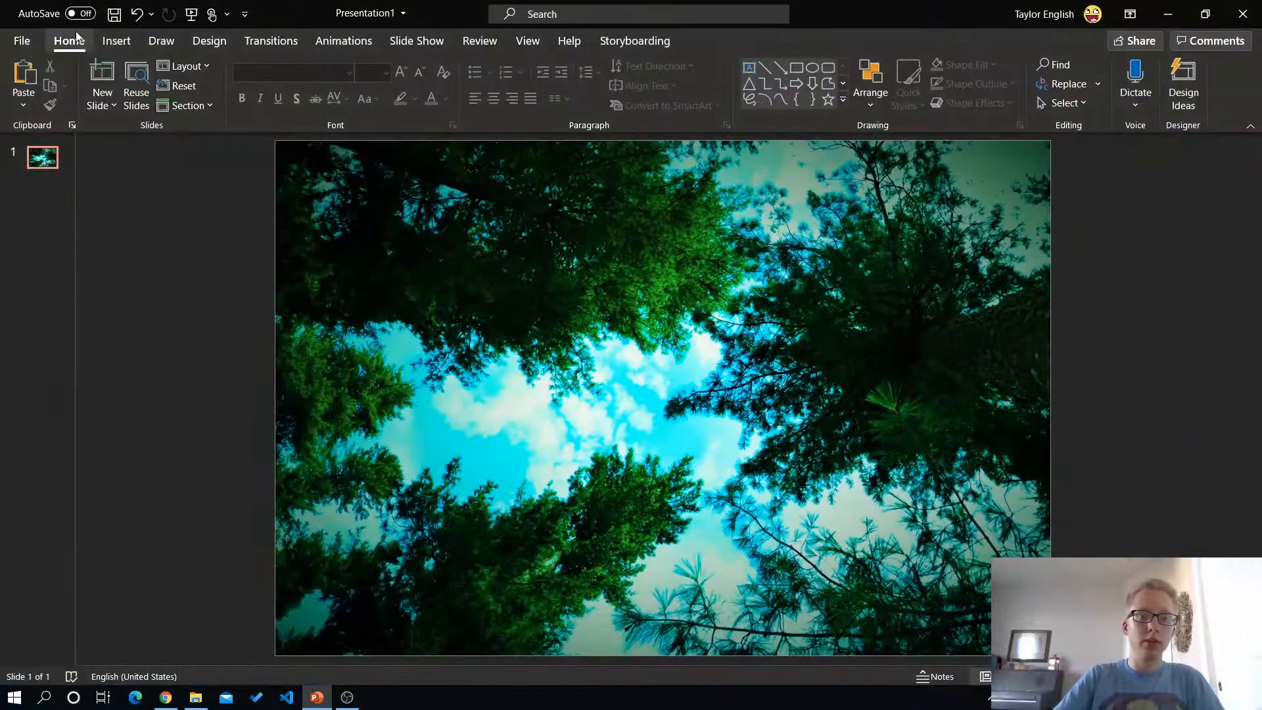
{"action": "left_click", "coordinate": [22, 41]}
{"action": "left_click", "coordinate": [61, 353]}
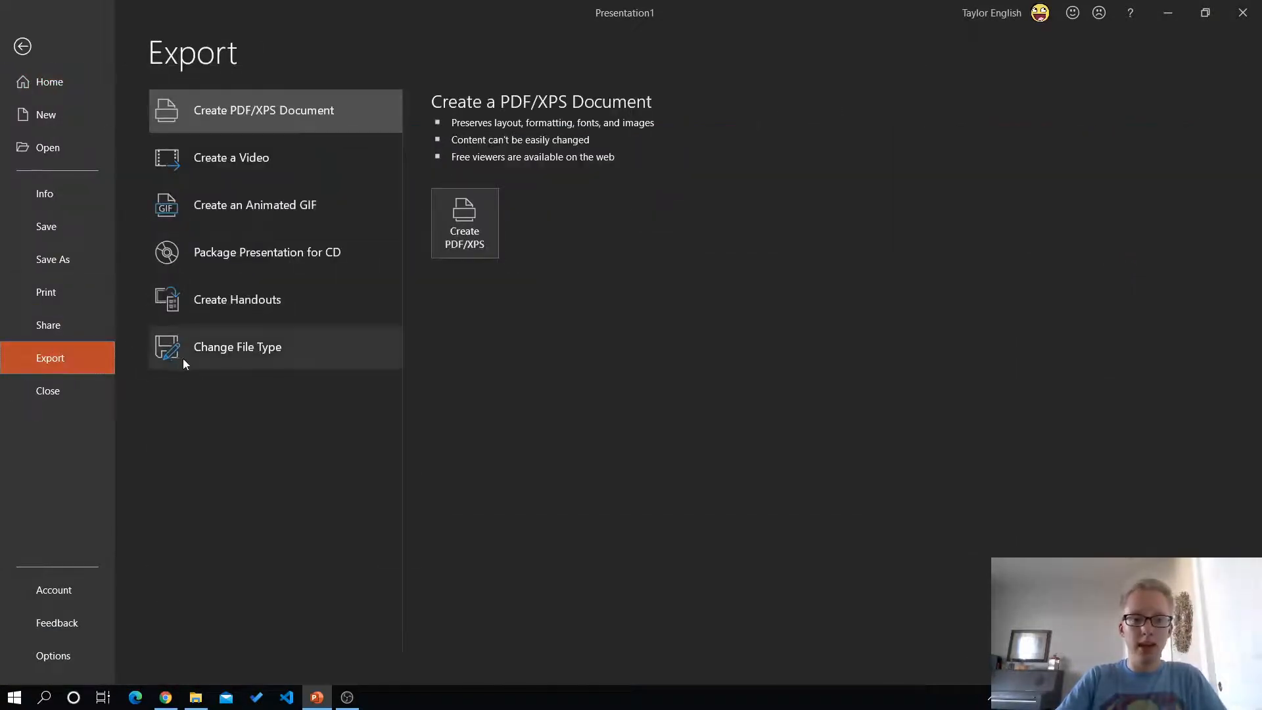
{"action": "left_click", "coordinate": [263, 345]}
{"action": "double_click", "coordinate": [489, 327]}
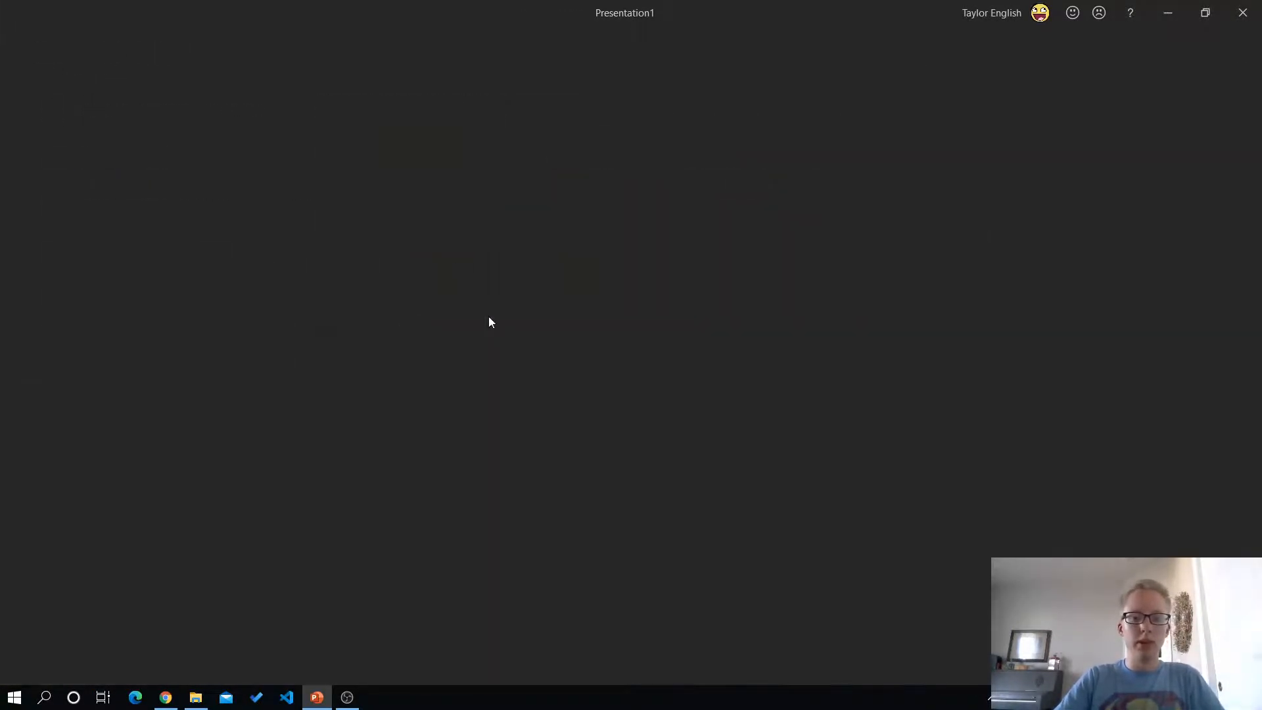
Step: Save the PNG as Picture 2 in the Test folder under Documents, exporting just the current slide
{"action": "type", "text": "Picture 2"}
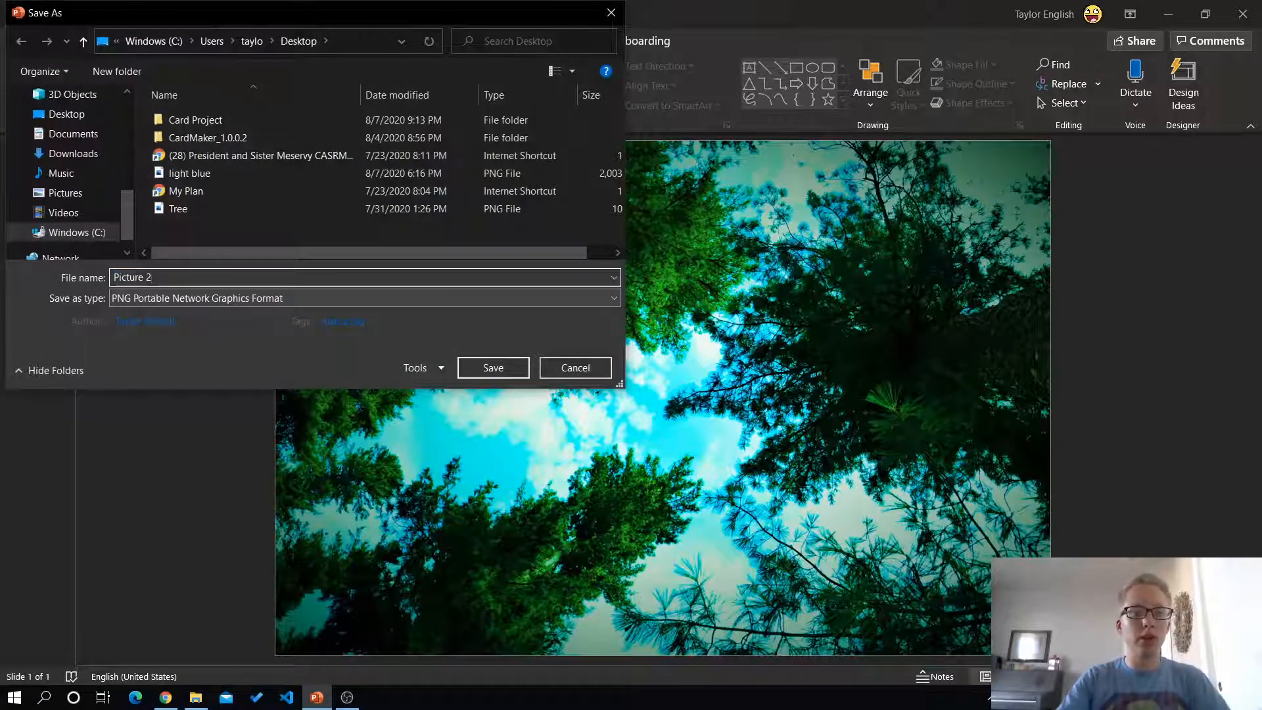
{"action": "left_click", "coordinate": [69, 135]}
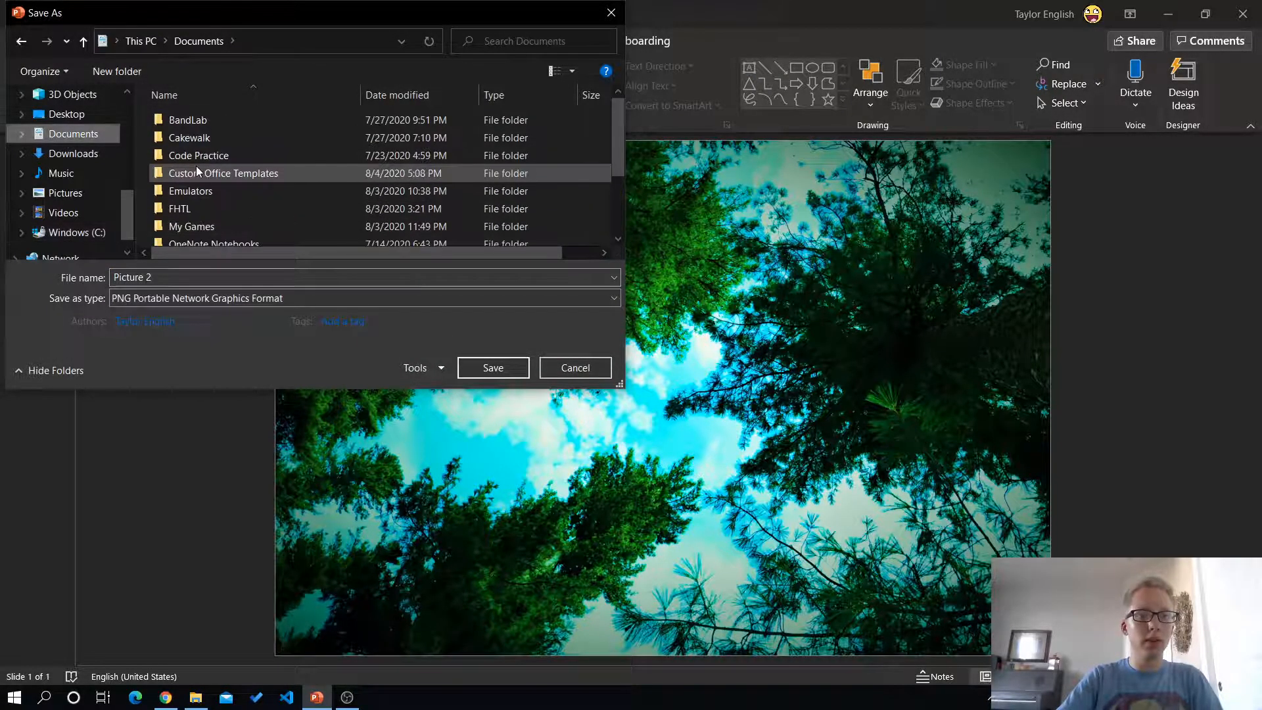
{"action": "scroll", "coordinate": [196, 171], "scroll_direction": "down", "scroll_amount": 3}
{"action": "double_click", "coordinate": [183, 185]}
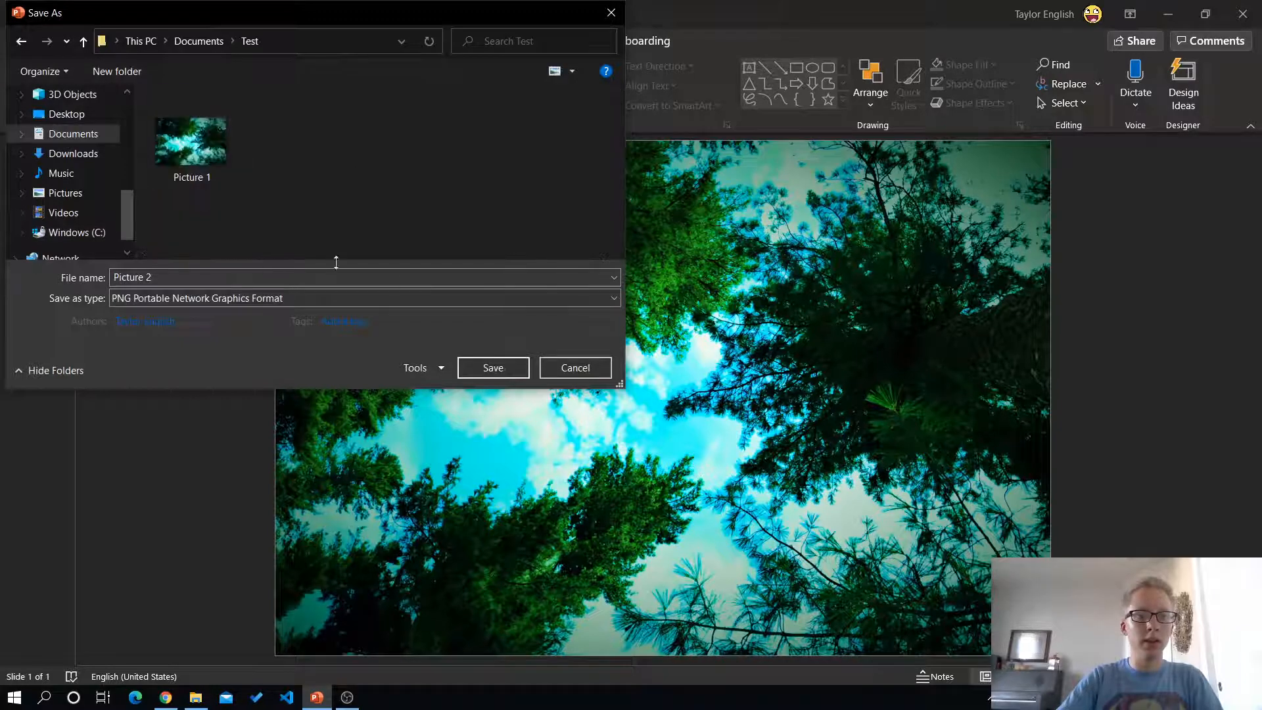
{"action": "left_click", "coordinate": [493, 367]}
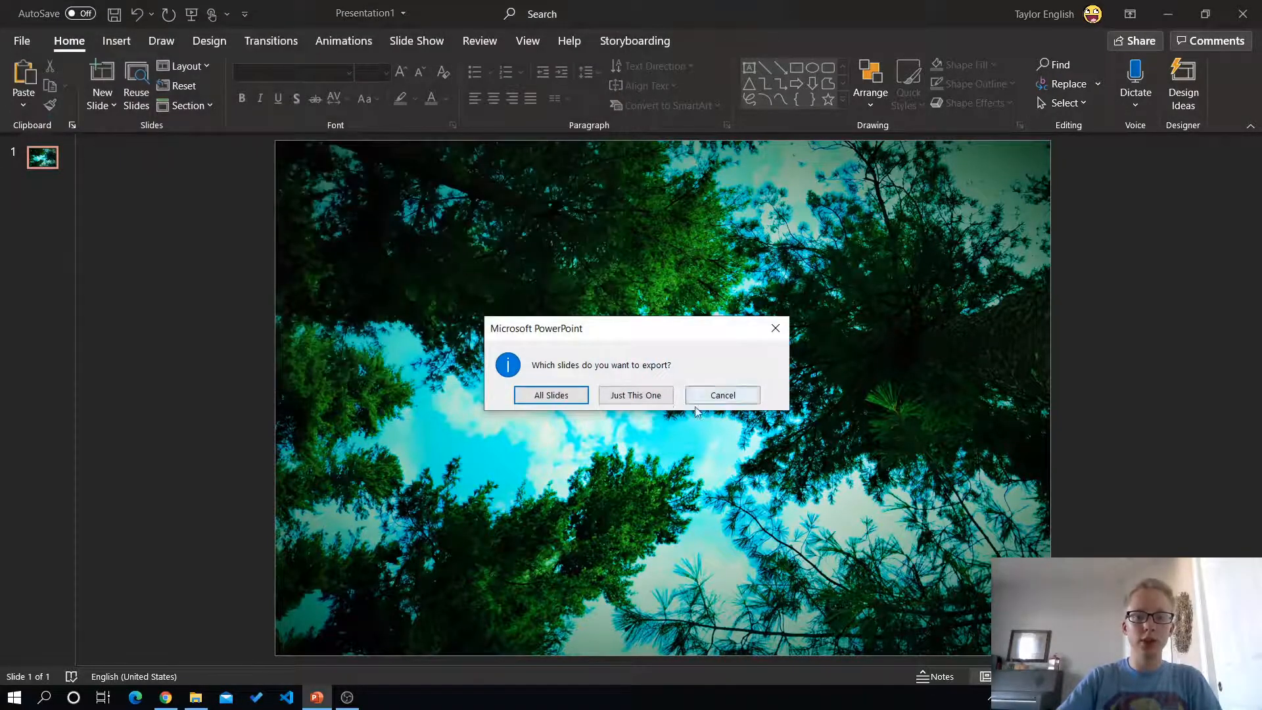
{"action": "left_click", "coordinate": [657, 396]}
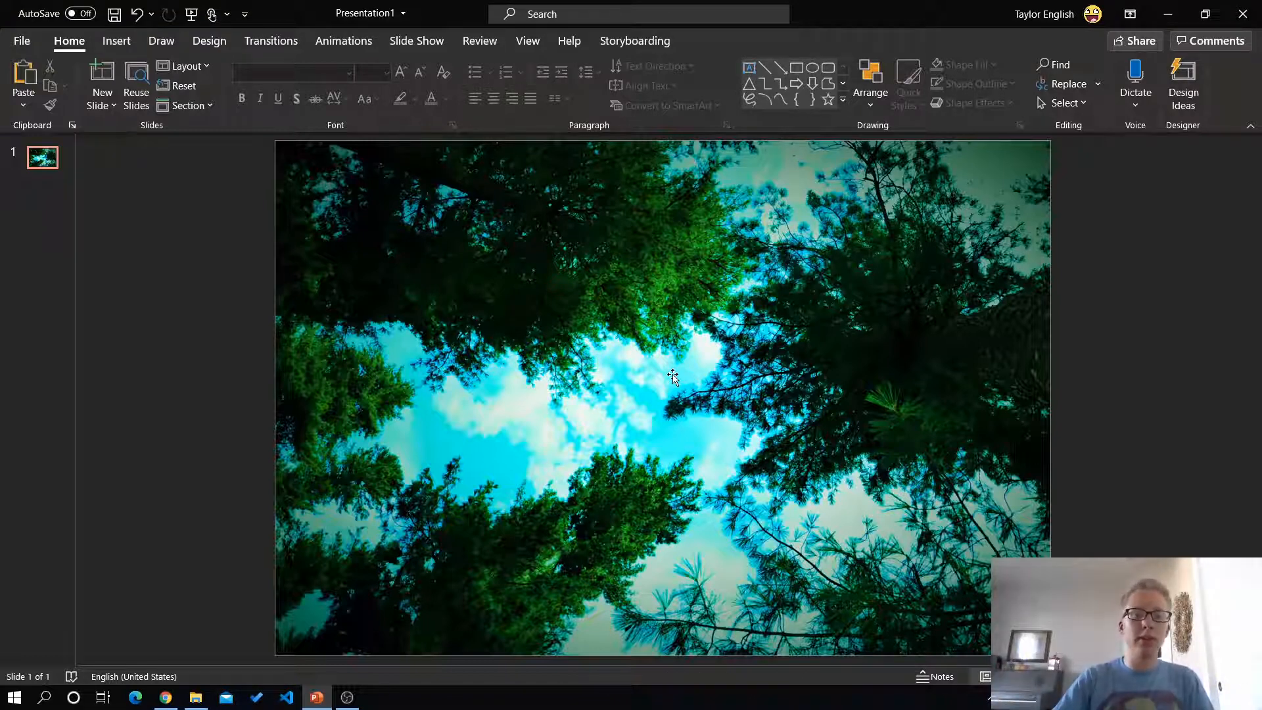
Step: Switch to File Explorer to view the exported pictures in the Test folder
{"action": "left_click", "coordinate": [195, 697]}
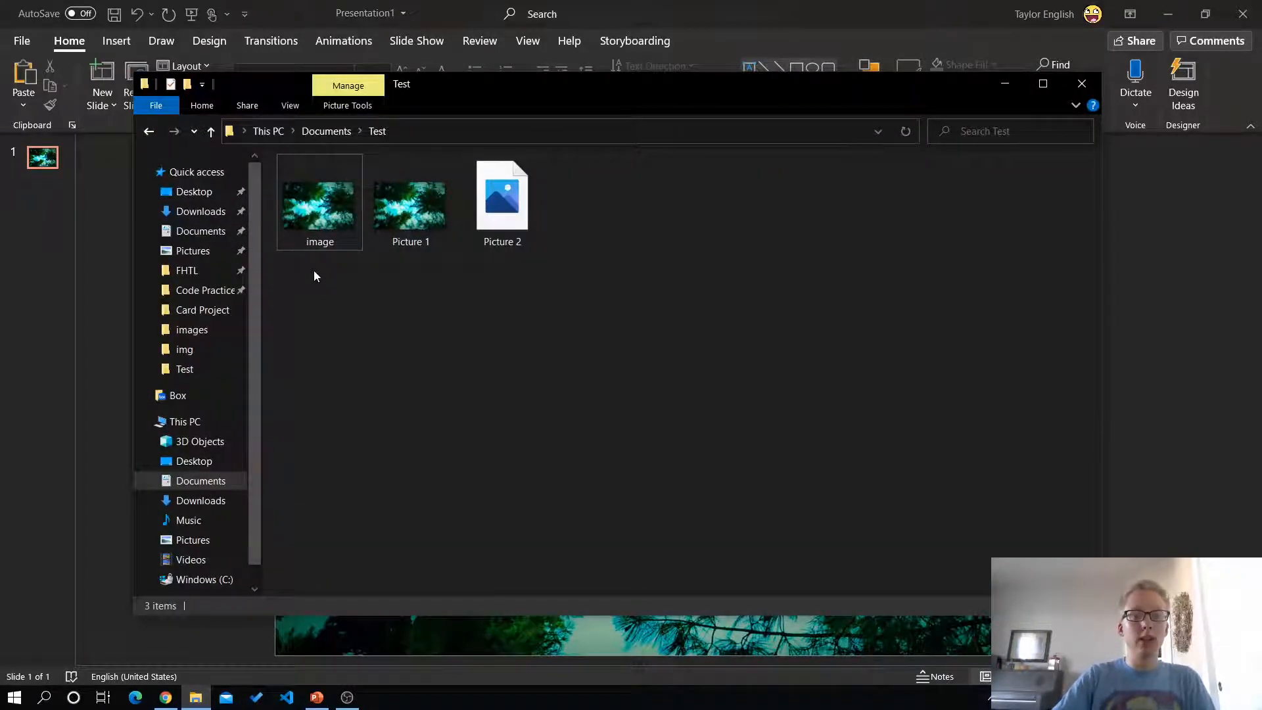